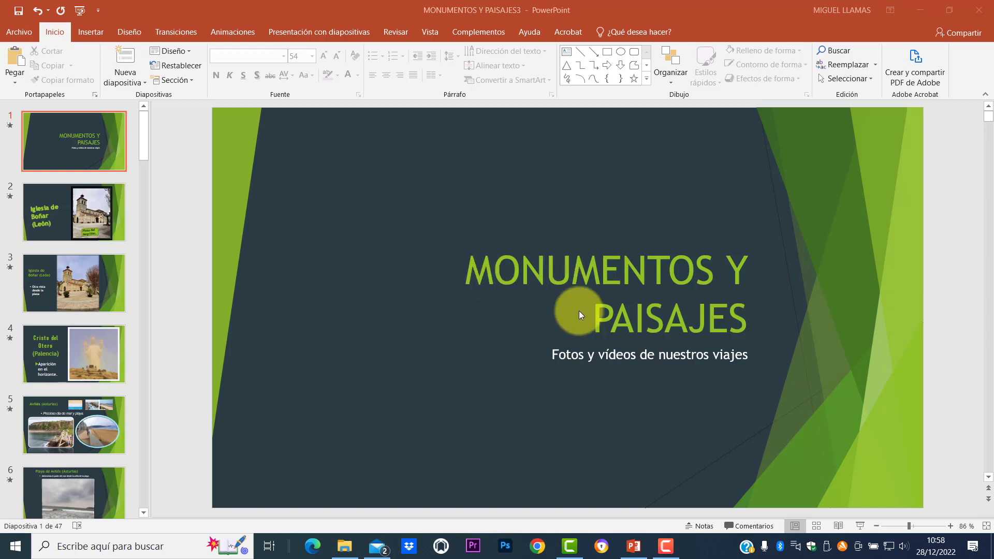
Return to the MONUMENTOS Y PAISAJES3 title slide and show the Animaciones tab
left_click(95, 216)
left_click(79, 142)
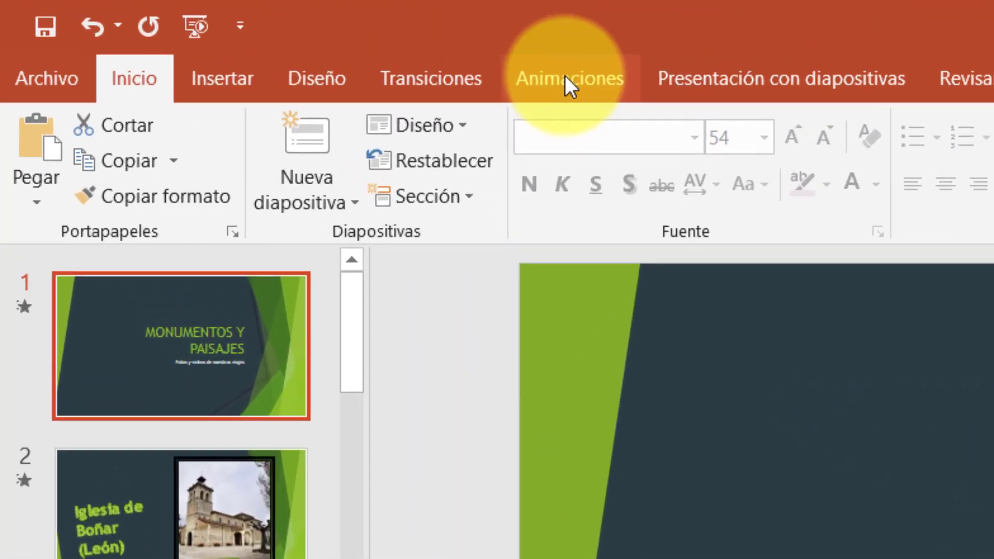
left_click(231, 33)
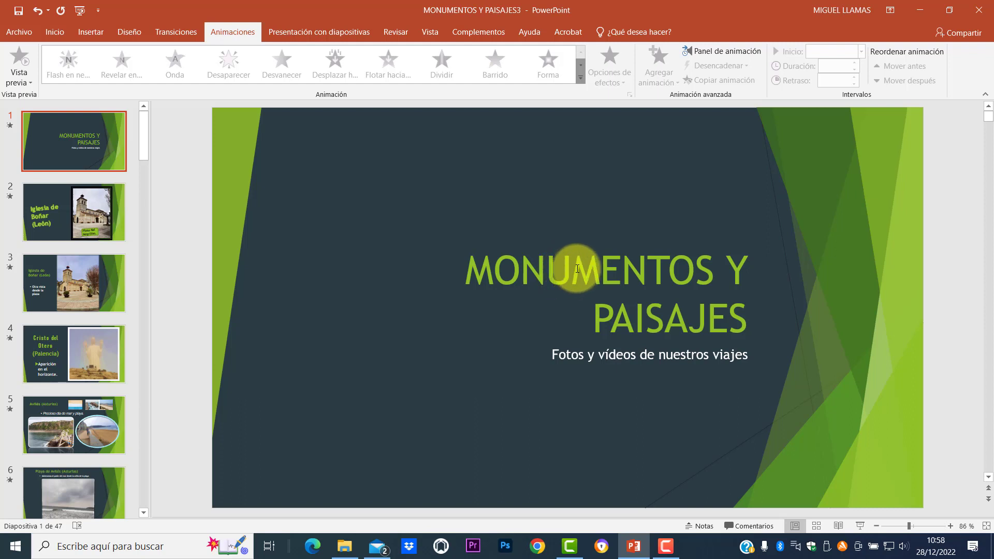
Give the MONUMENTOS Y PAISAJES title a Zoom entrance with vanishing point Centro de la diapositiva
left_click(577, 269)
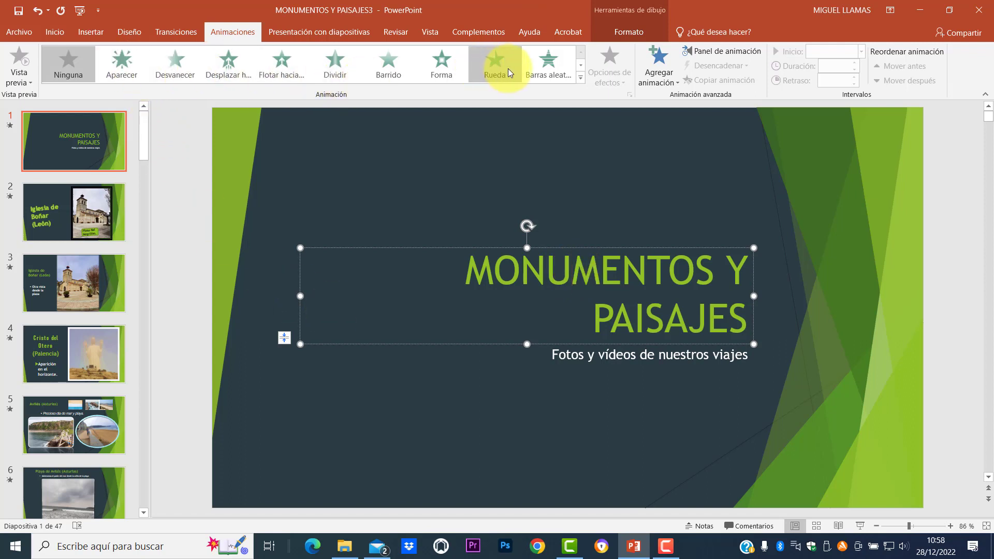
left_click(580, 78)
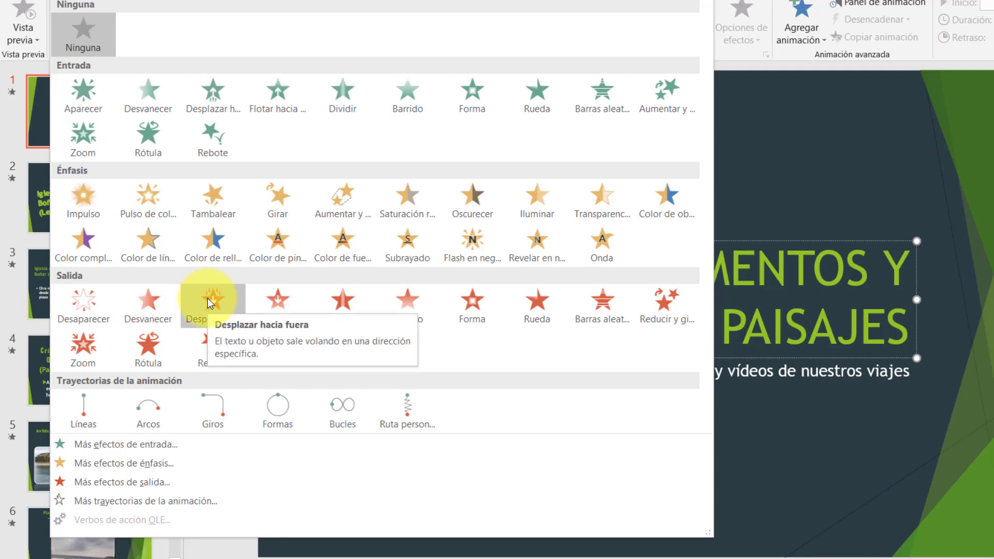
left_click(83, 138)
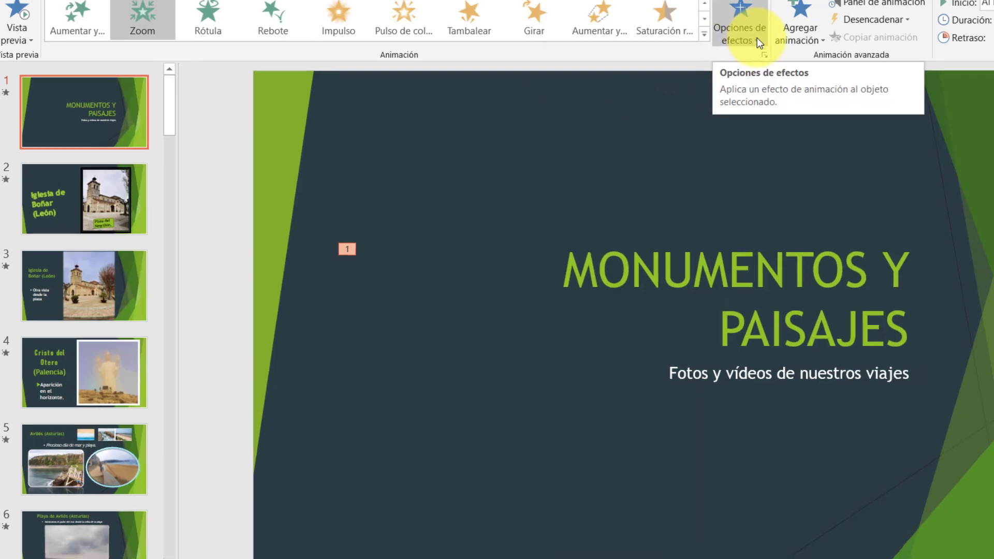
left_click(758, 37)
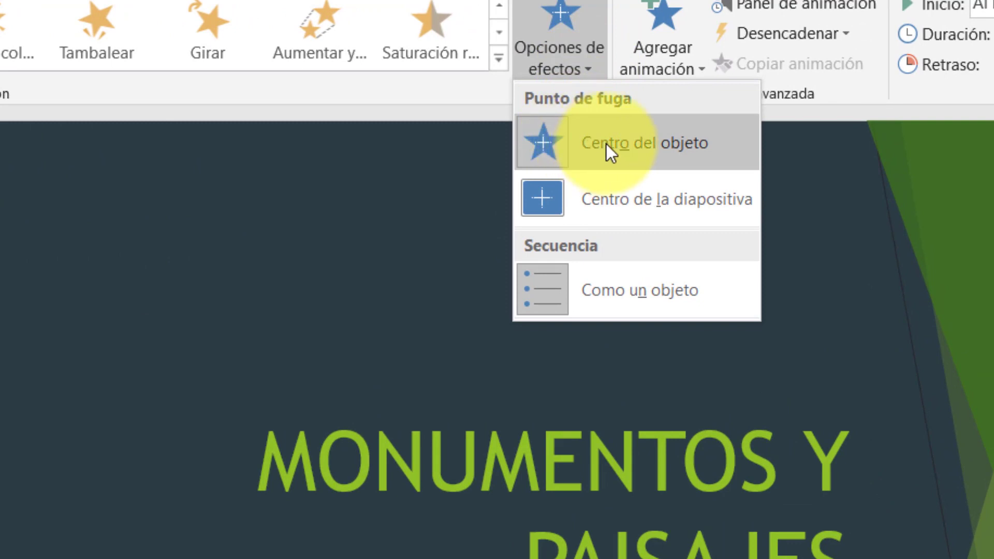
left_click(630, 203)
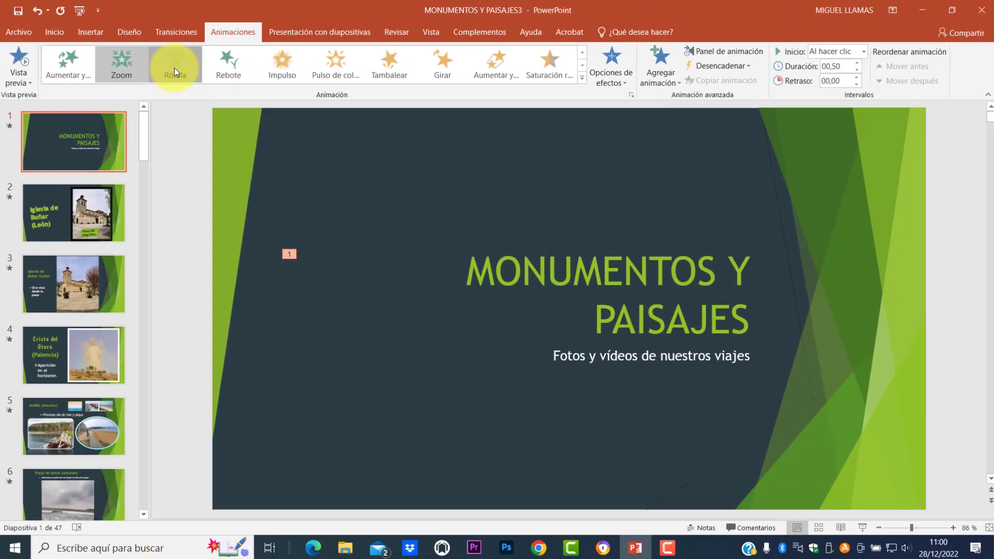
Discard a trial Rótula effect and add a 2-second Girar spin emphasis as the title's animation 2
left_click(173, 67)
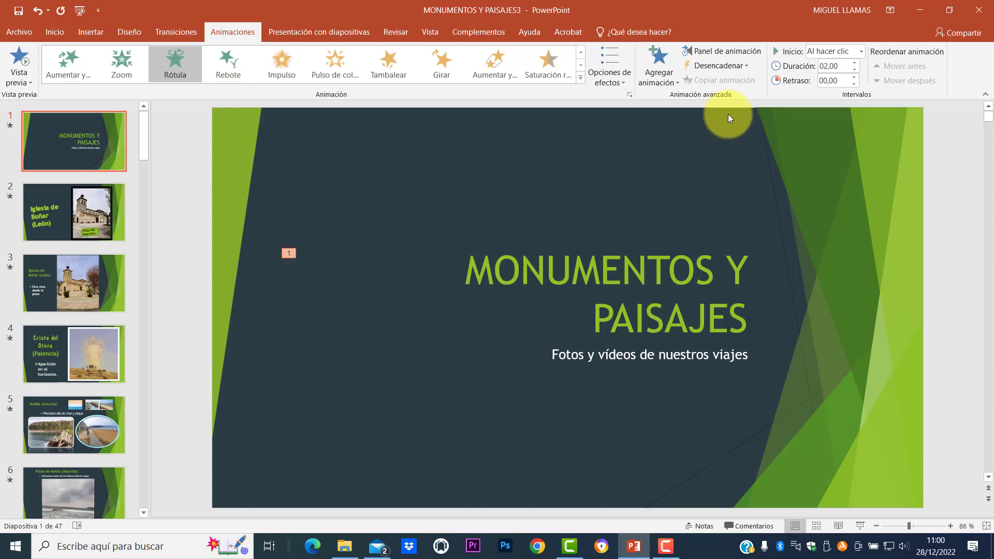
key("ctrl+z")
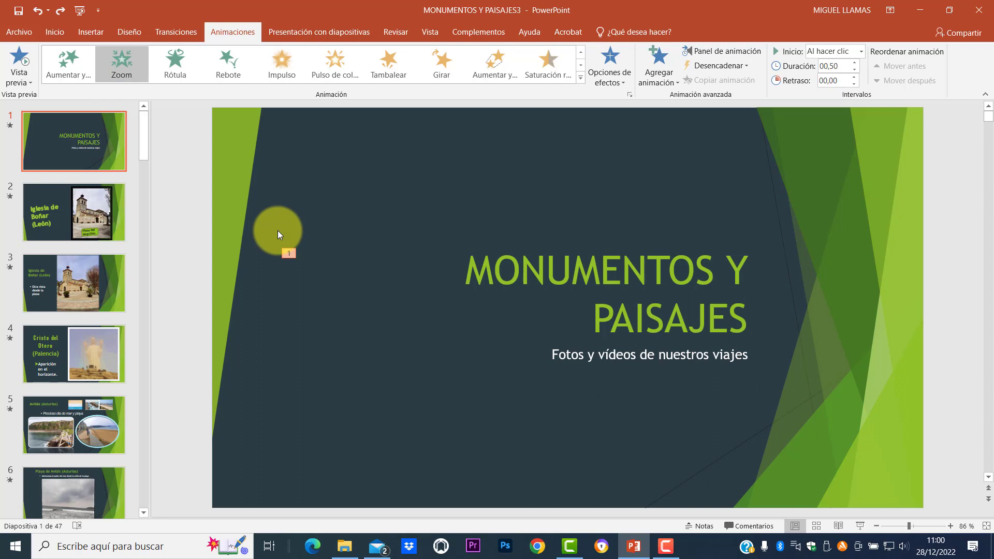
left_click(546, 266)
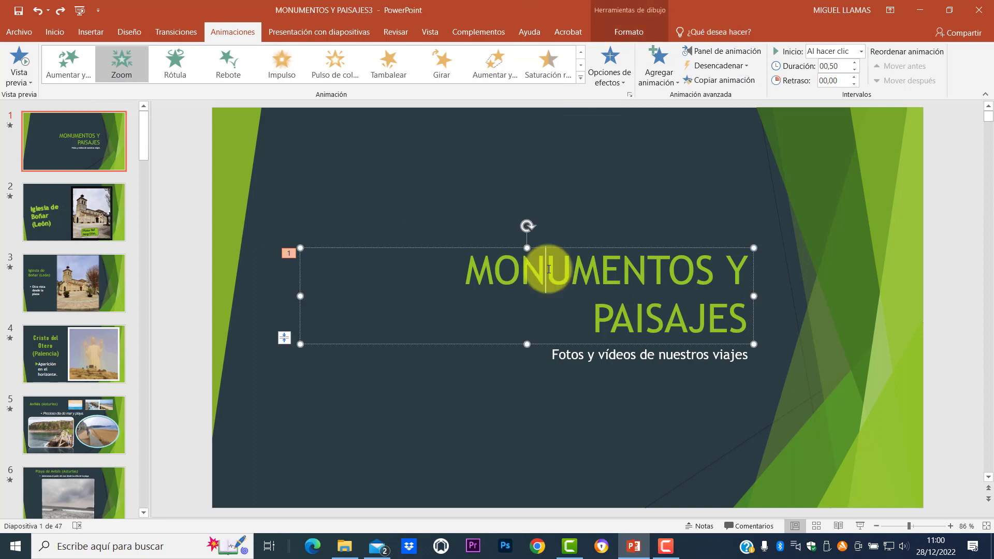
left_click(660, 70)
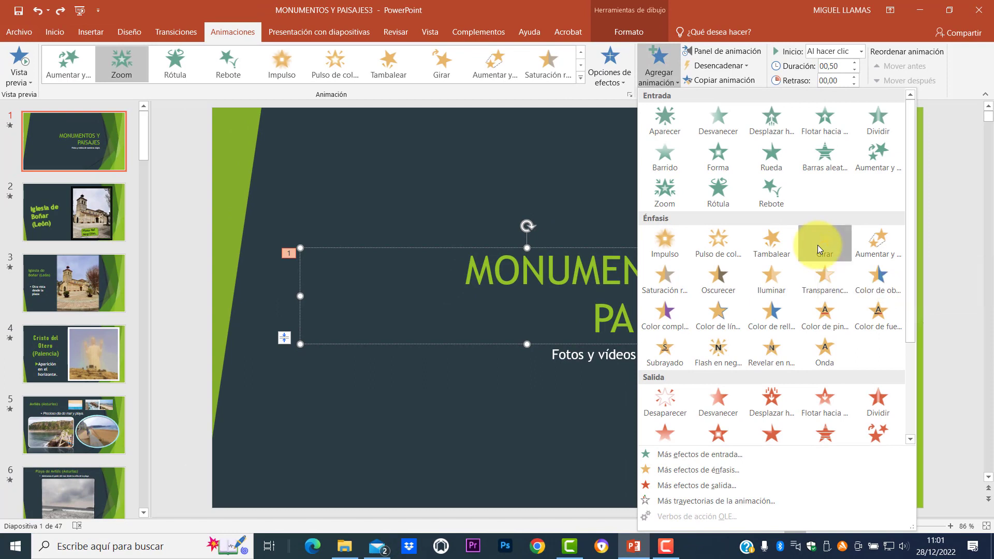
left_click(818, 244)
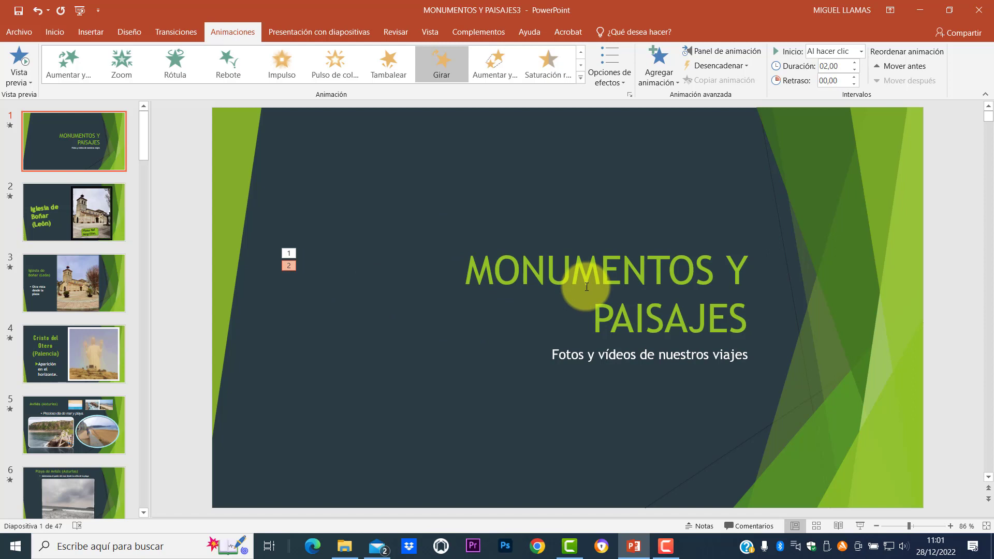
Add a 0.5-second Desvanecer fade exit as the title's third animation
left_click(656, 61)
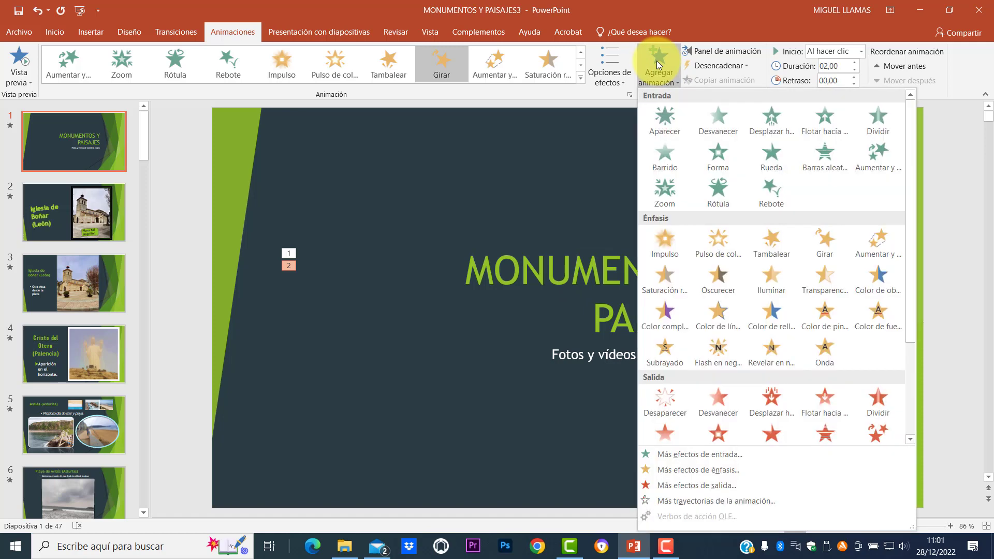
left_click(716, 402)
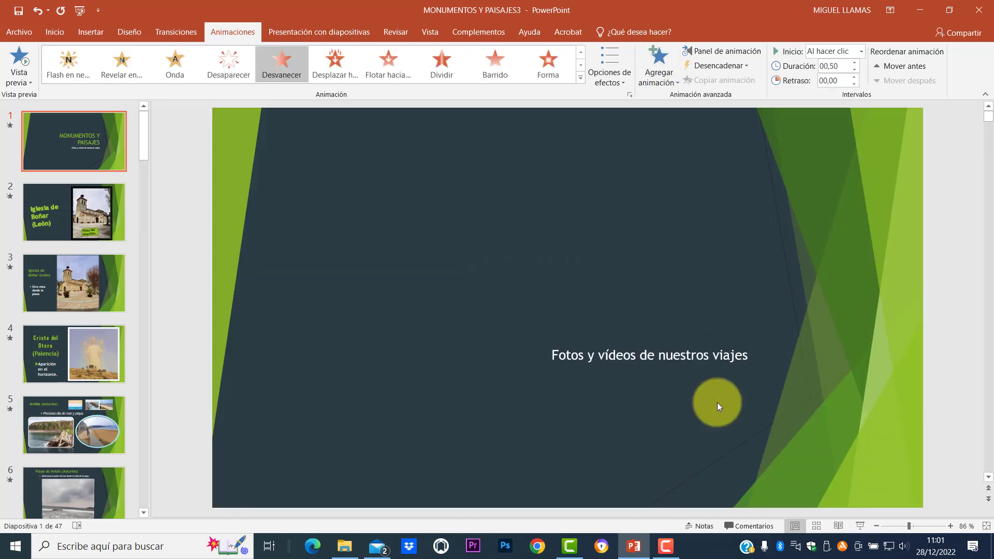
left_click(650, 306)
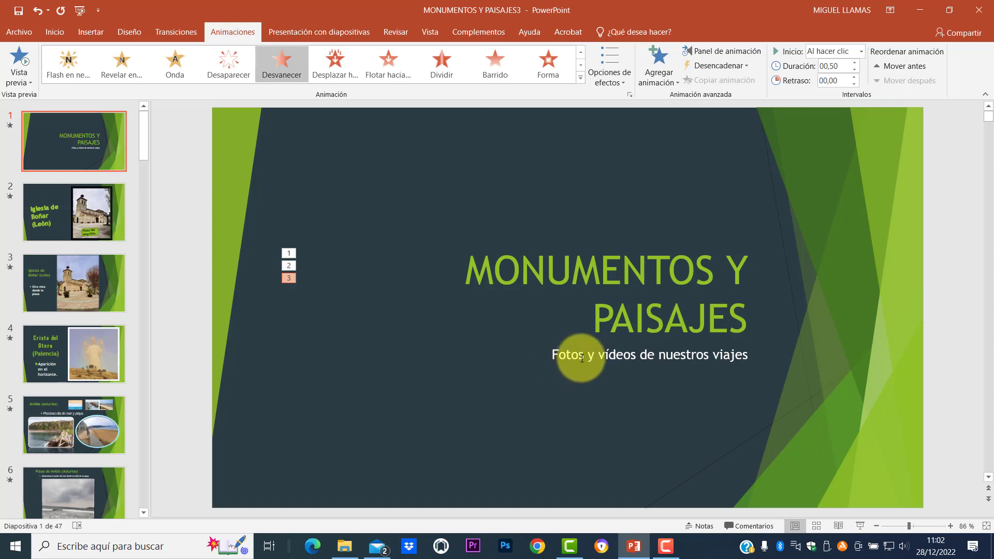
Give the subtitle 'Fotos y vídeos de nuestros viajes' a Desplazar hacia arriba entrance
left_click(582, 352)
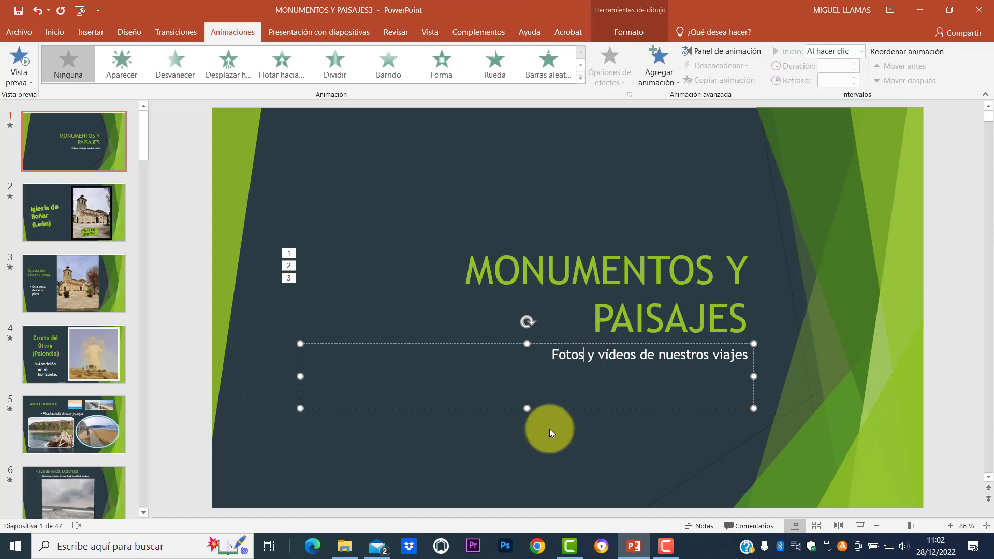
left_click(579, 78)
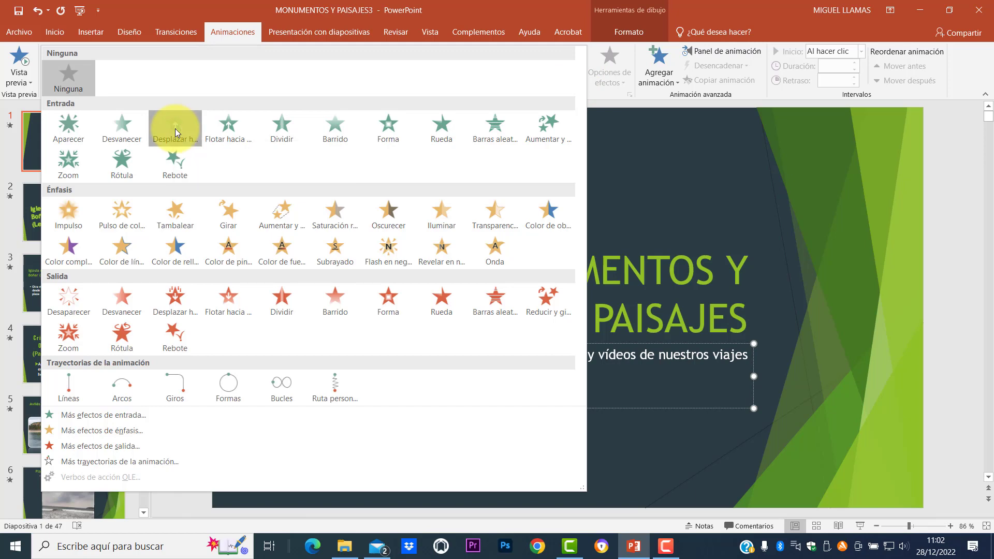
left_click(175, 130)
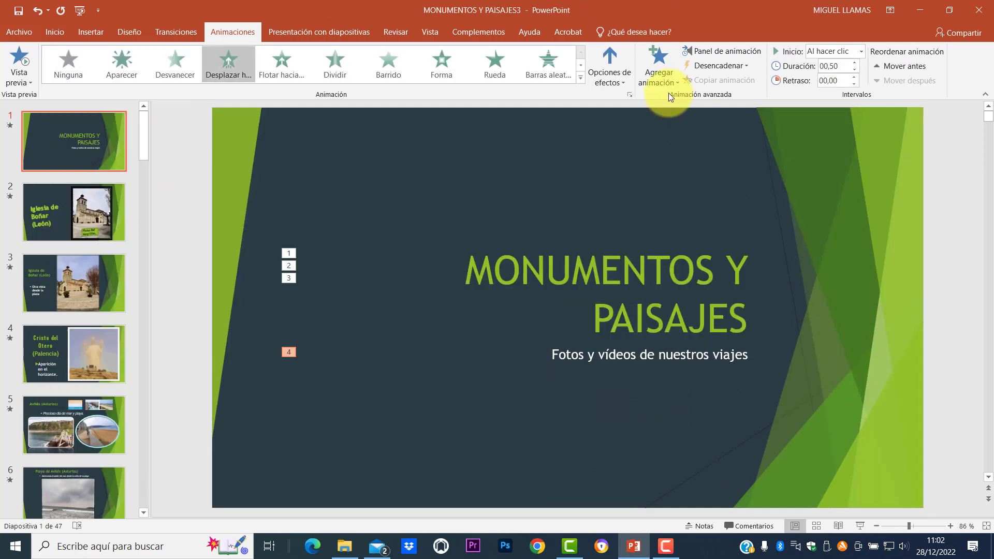
Add a Desplazar hacia fuera exit to the subtitle as animation 4
left_click(663, 67)
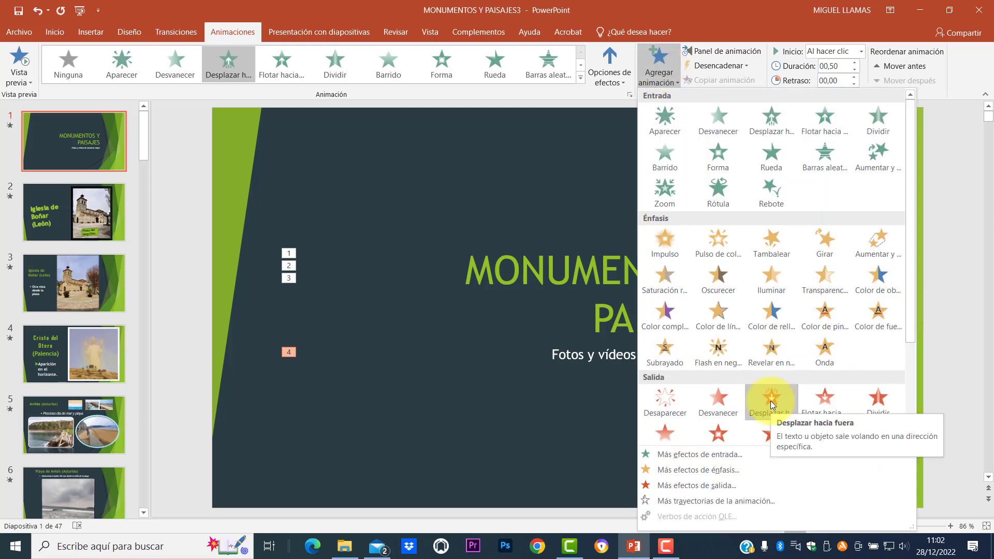
left_click(770, 401)
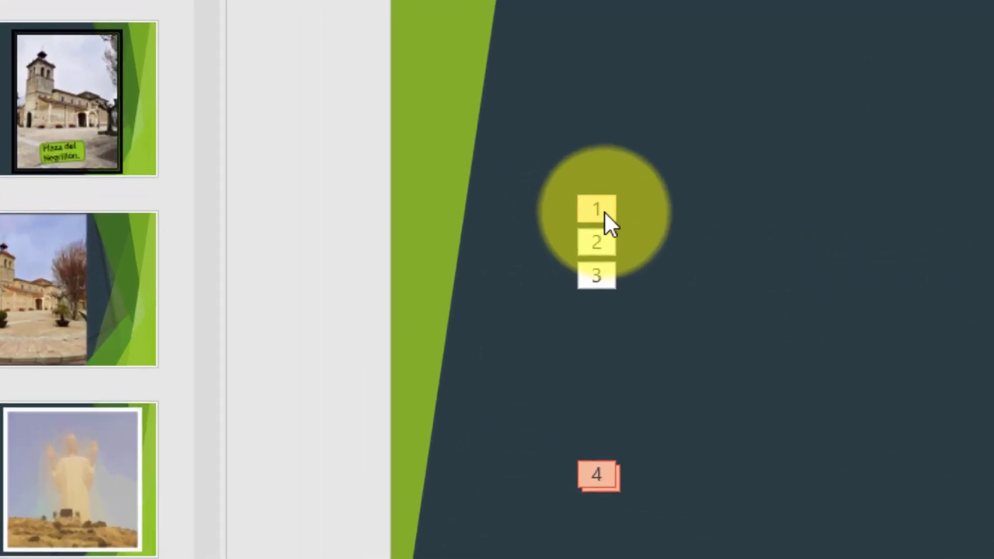
left_click(287, 356)
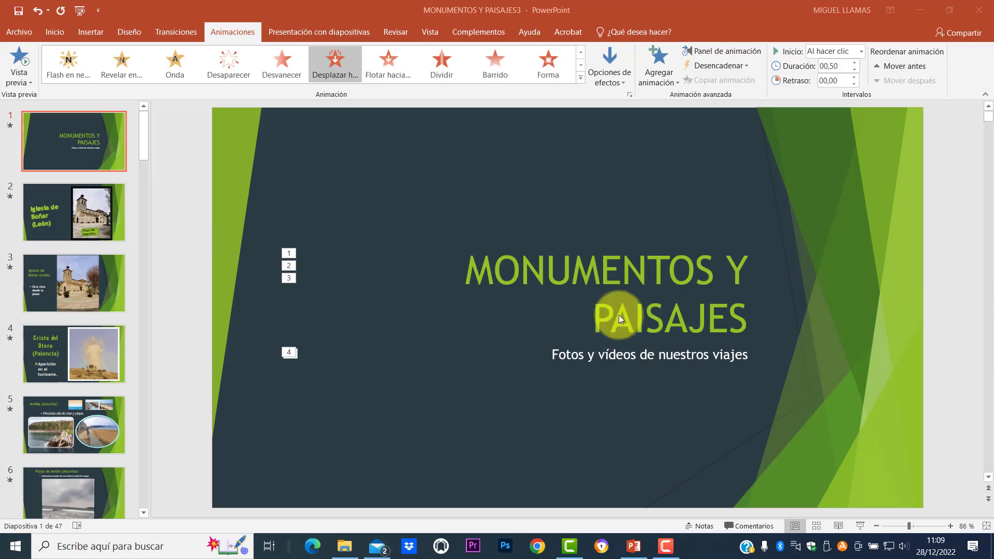
left_click(319, 32)
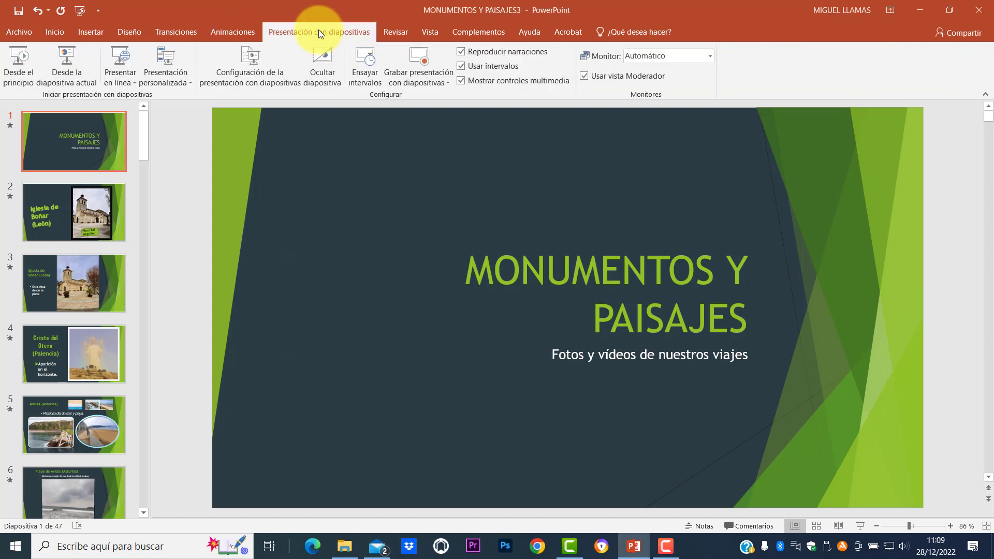
left_click(18, 63)
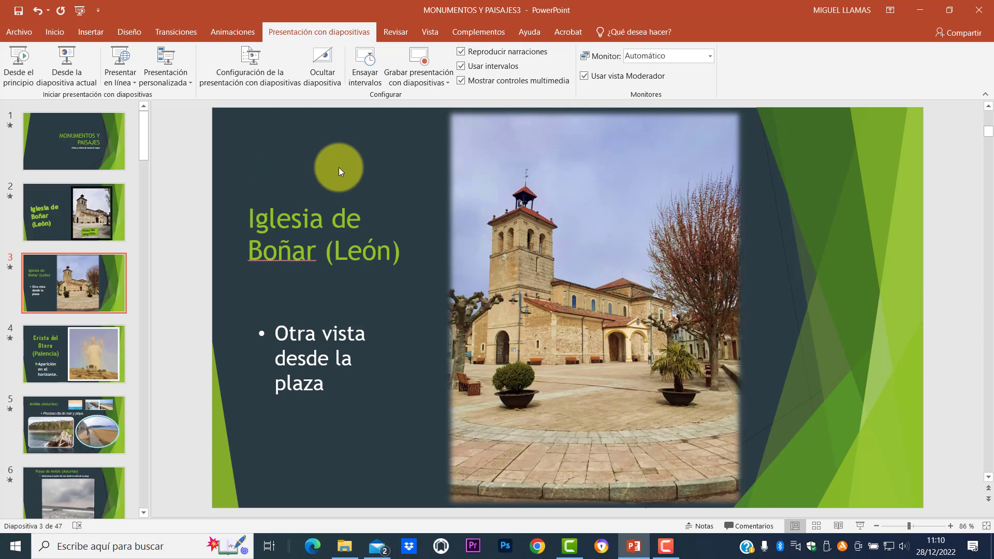
left_click(220, 30)
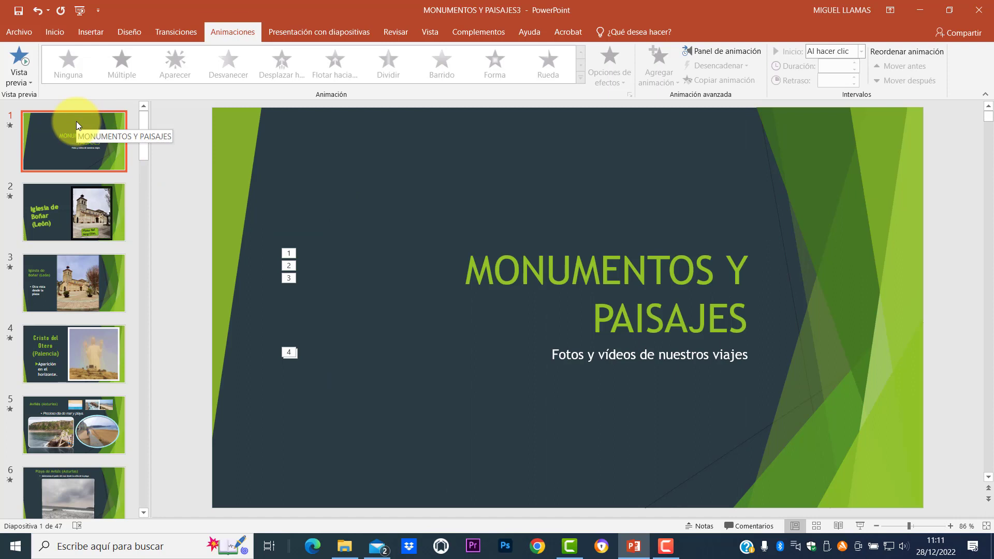
left_click(298, 258)
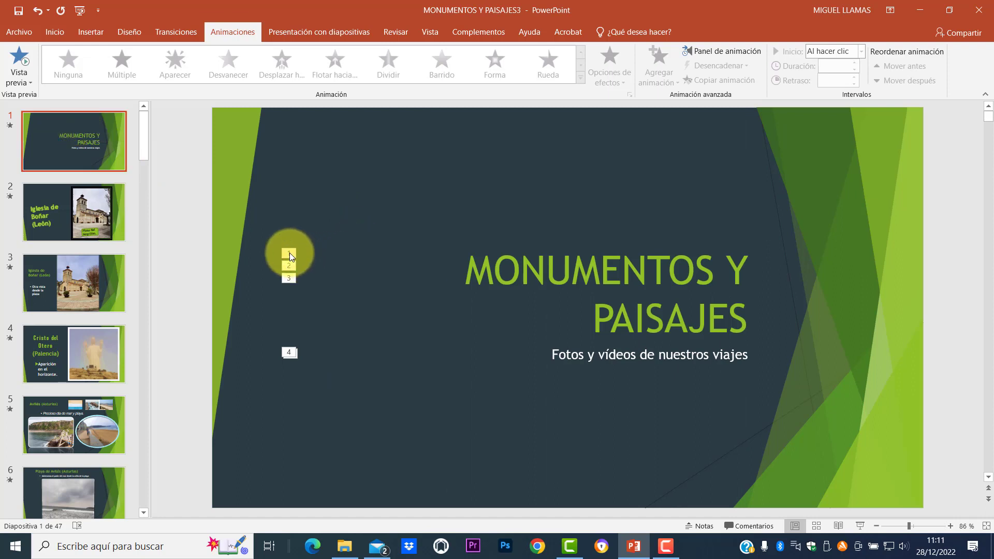
left_click(290, 253)
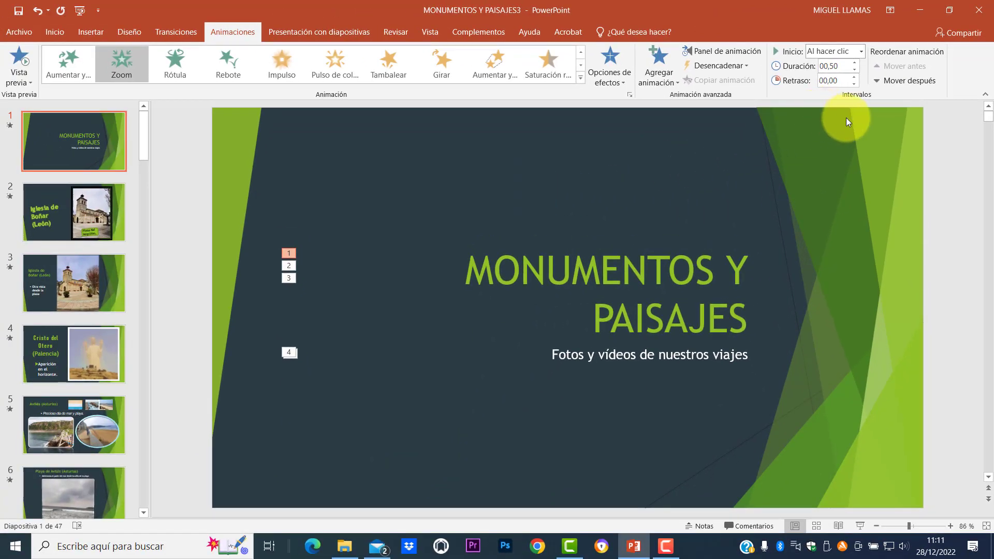
left_click(173, 32)
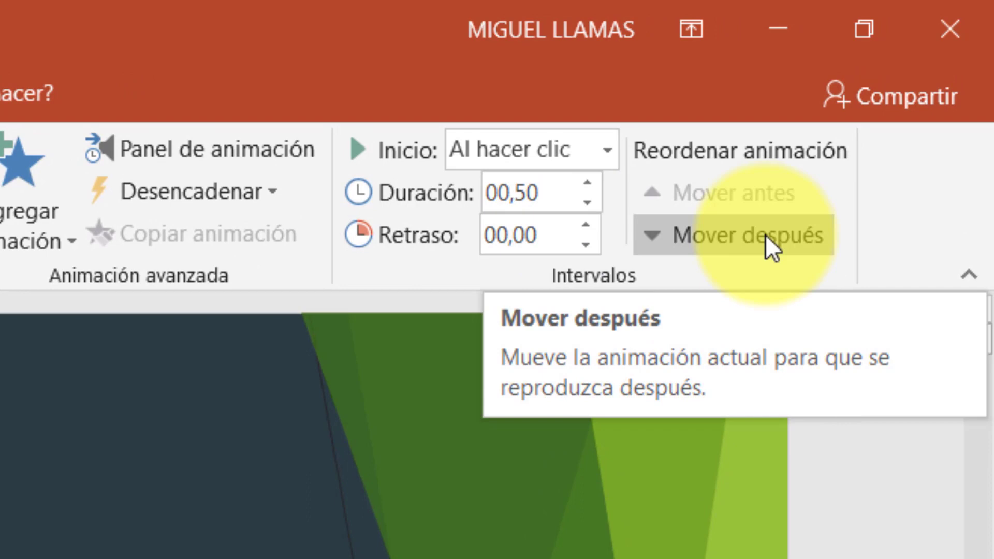
left_click(765, 234)
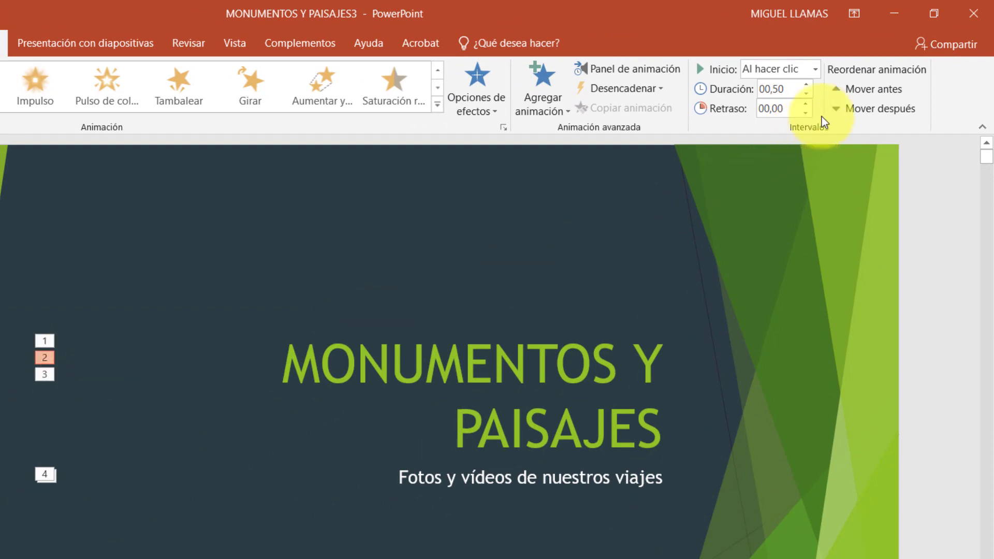
left_click(863, 91)
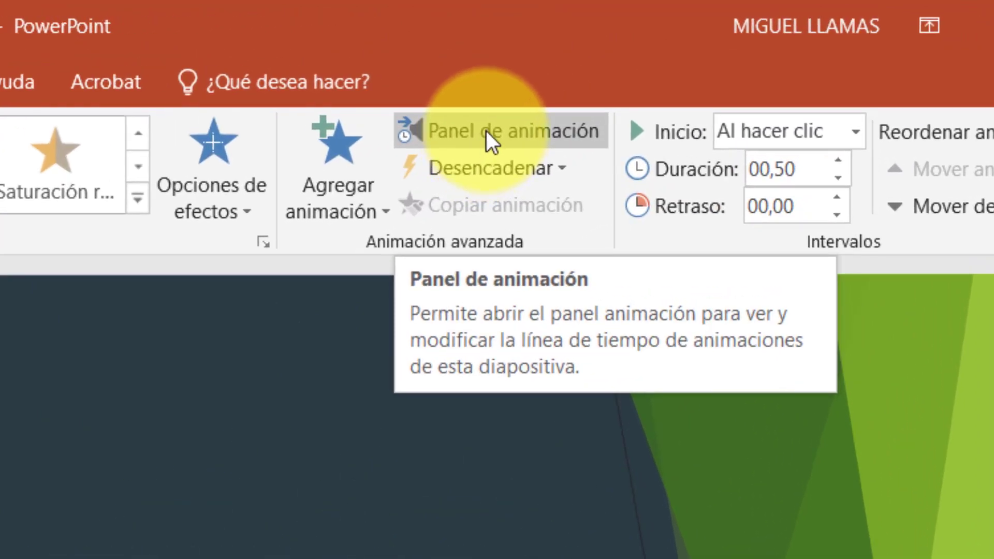
In the Animation Pane, stretch the title's Zoom entrance bar to 3.9 seconds and preview
left_click(486, 130)
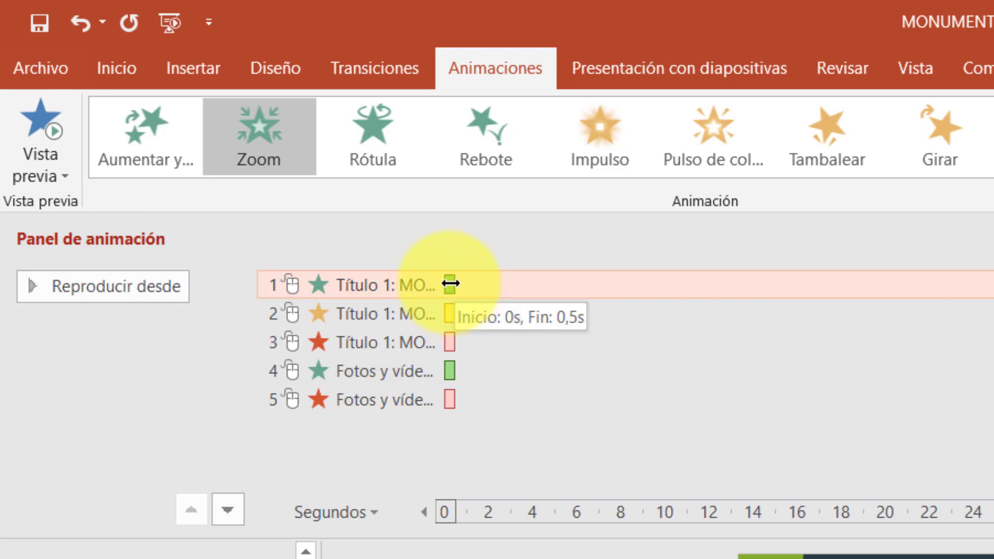
left_click_drag(450, 284, 648, 328)
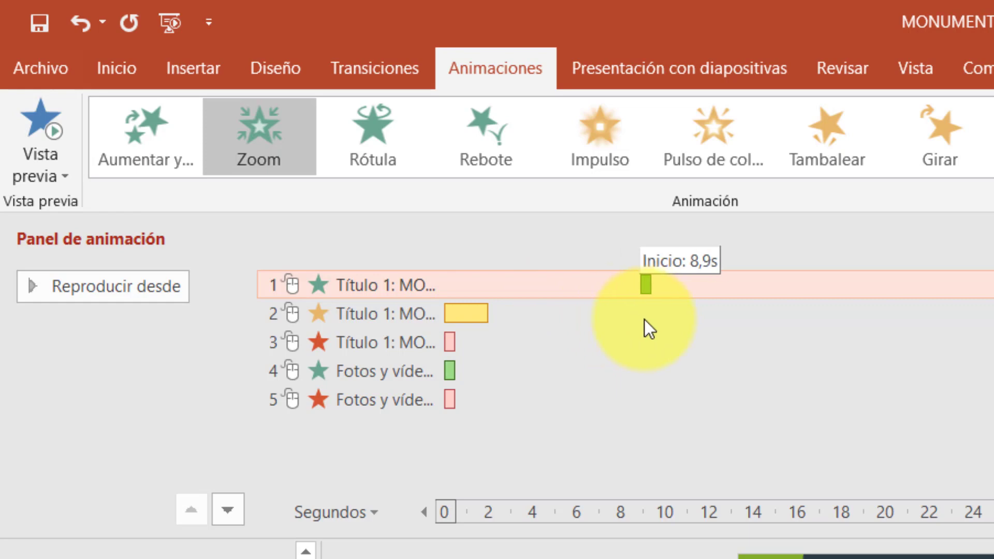
left_click_drag(649, 329, 446, 313)
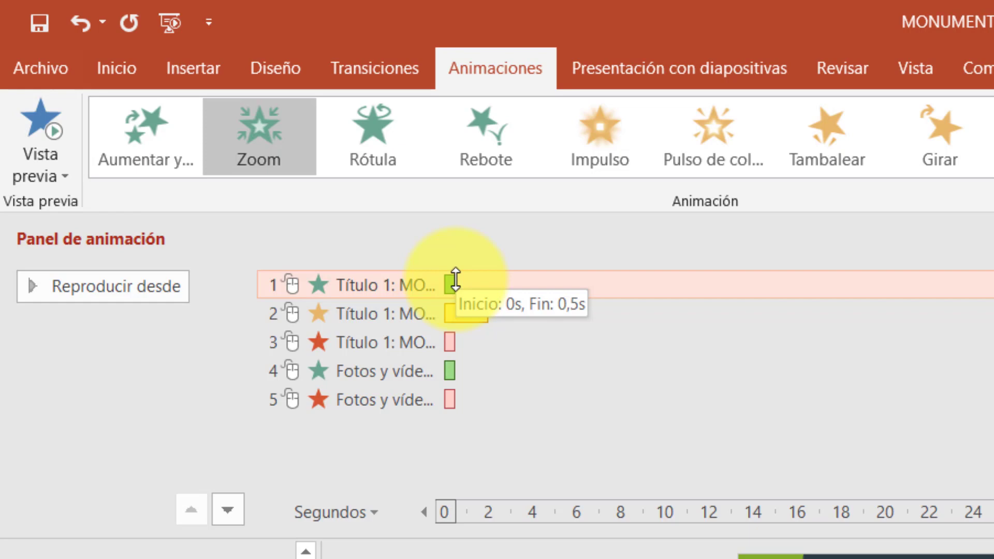
left_click_drag(455, 279, 529, 292)
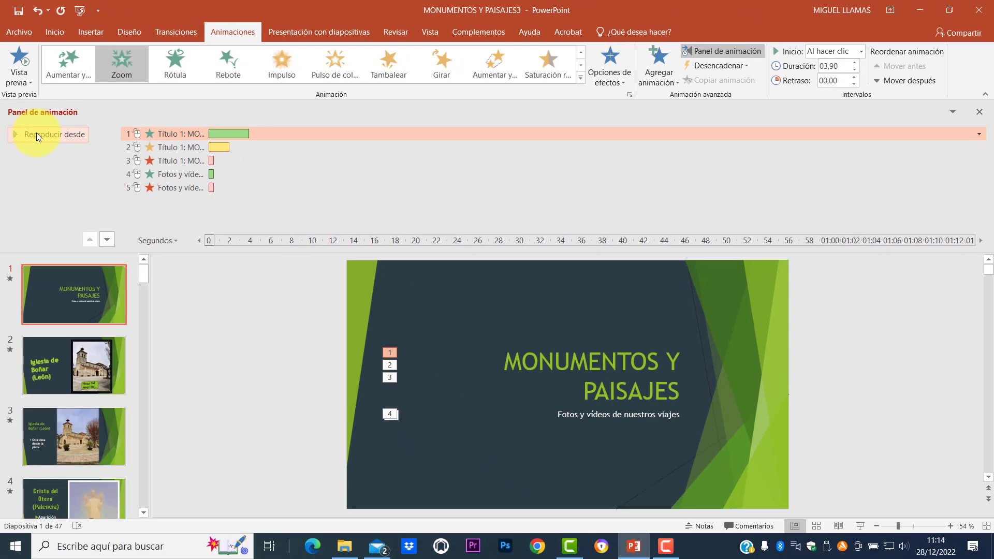
left_click(36, 135)
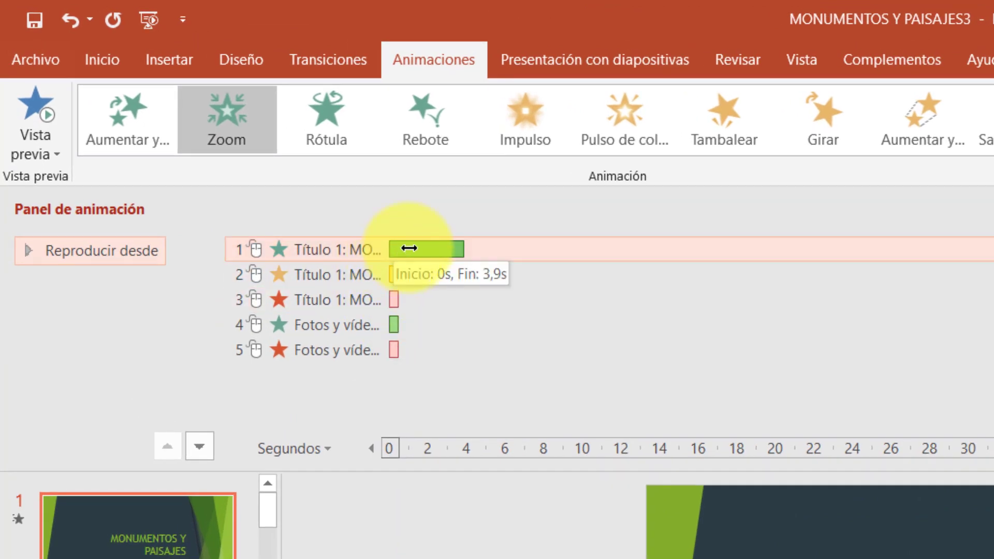
left_click(416, 258)
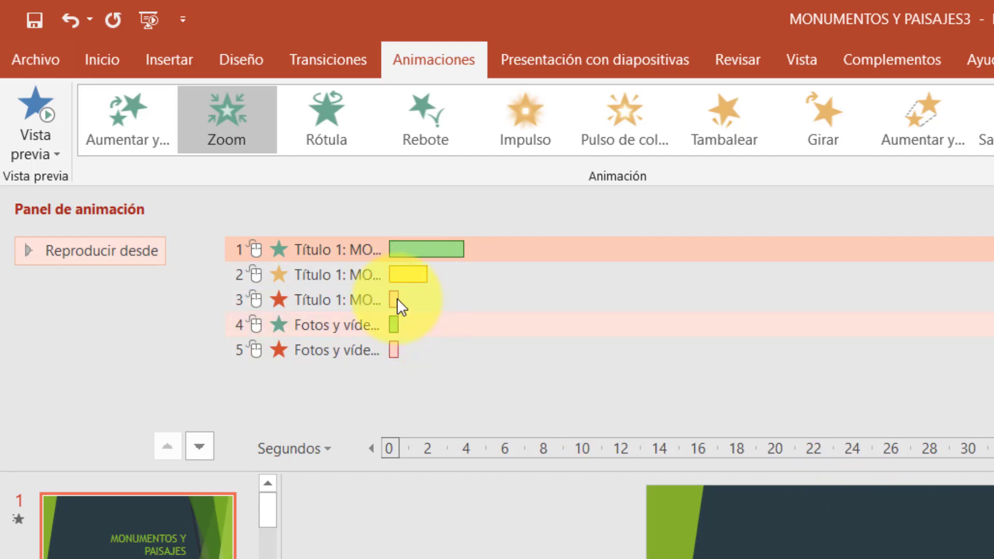
left_click_drag(395, 269, 397, 269)
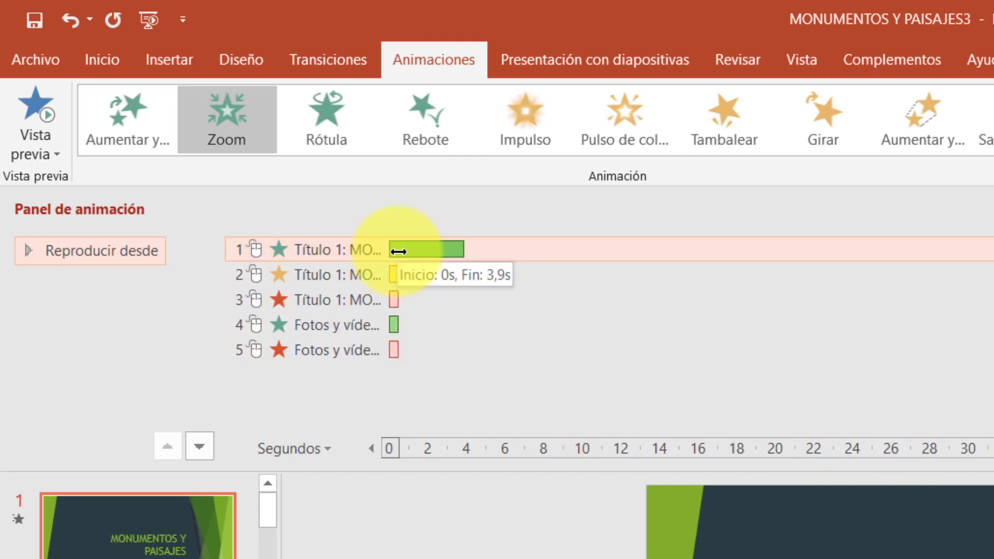
key("ctrl+z")
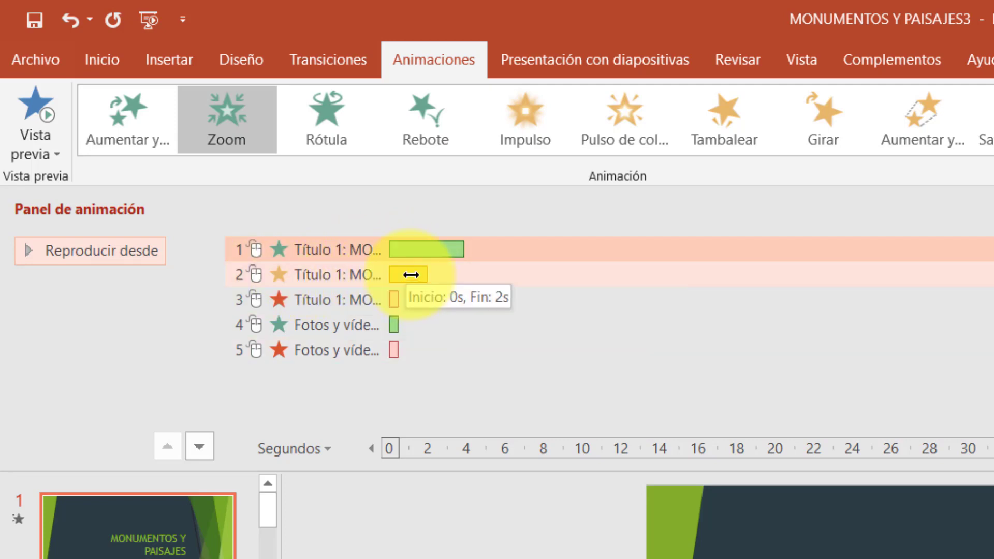
Set the Girar spin to start Con la anterior with the Zoom entrance, then preview
left_click(410, 275)
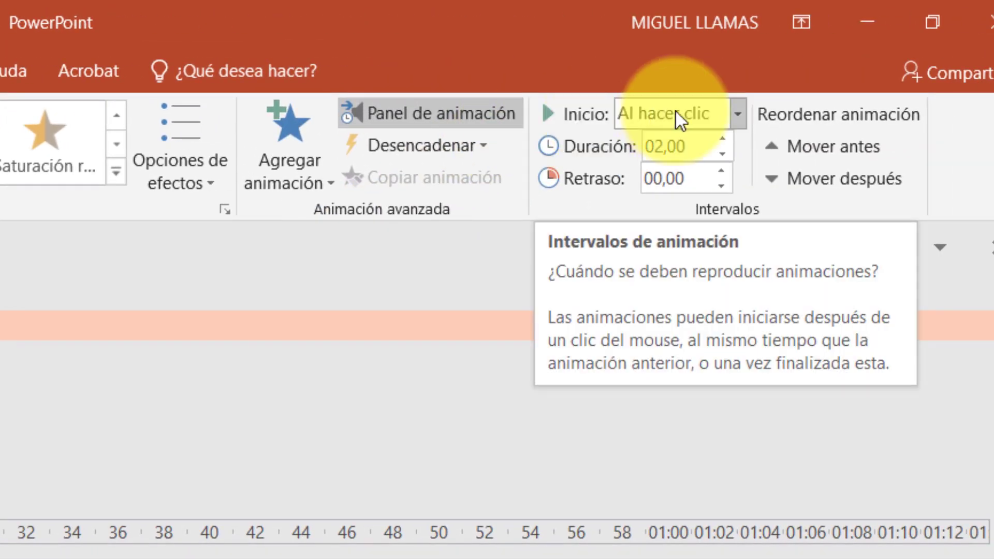
left_click(741, 116)
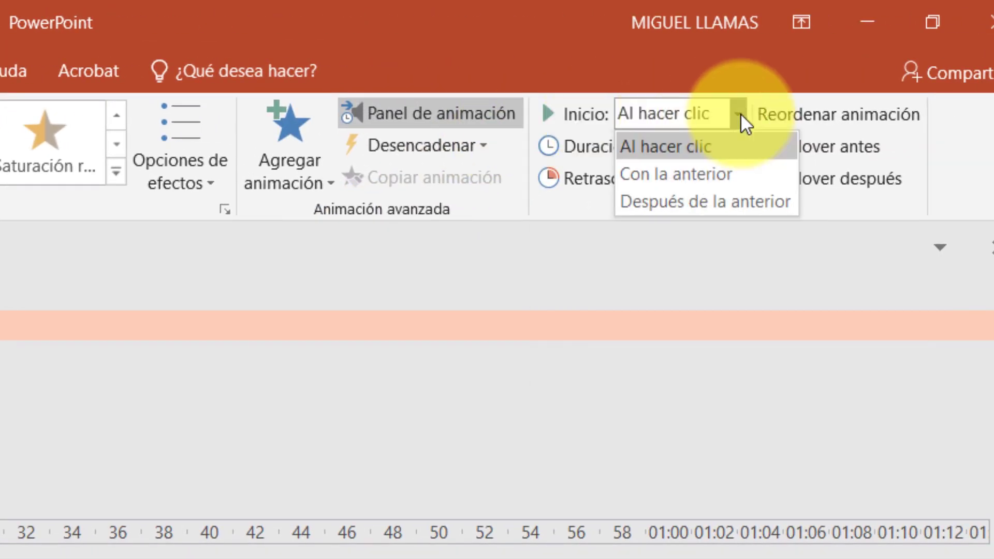
left_click(696, 172)
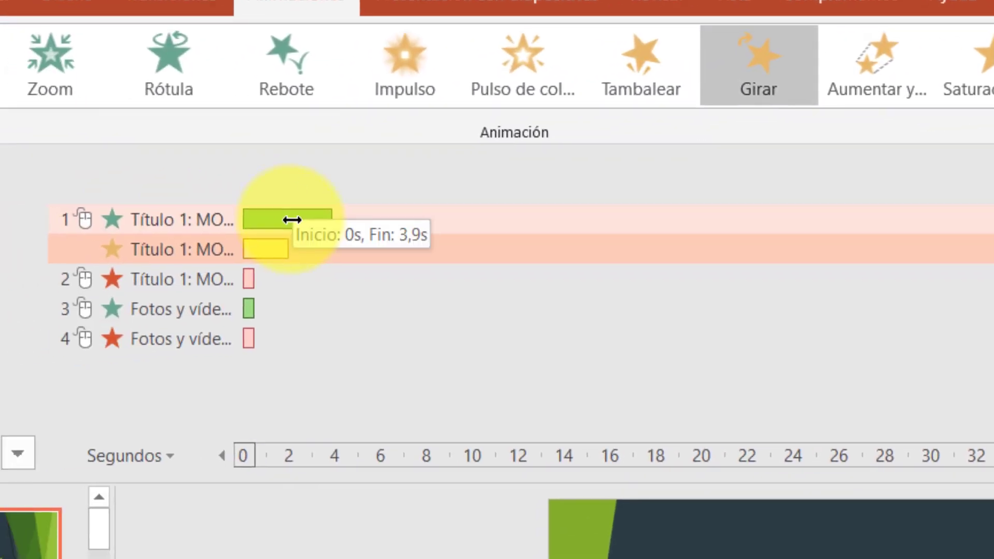
left_click(285, 218)
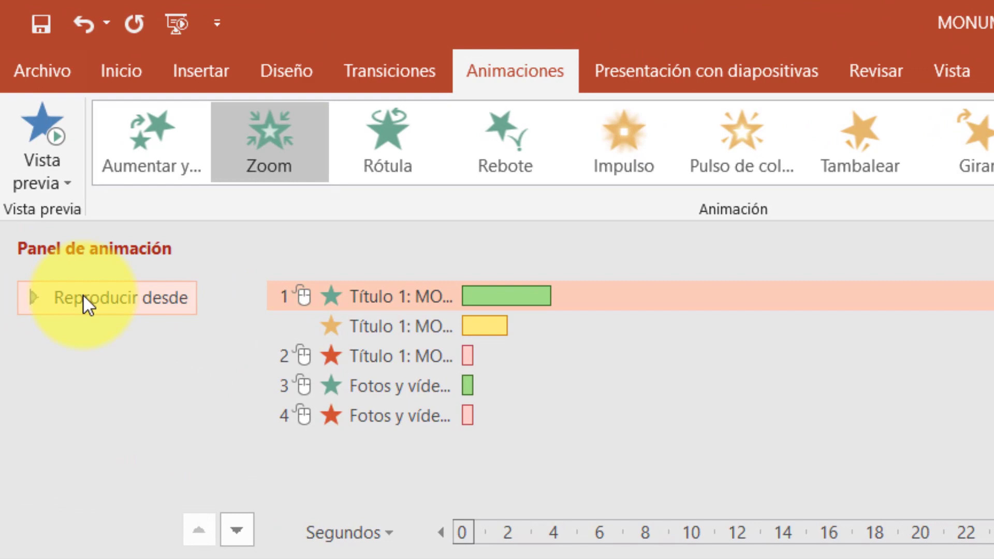
left_click(83, 299)
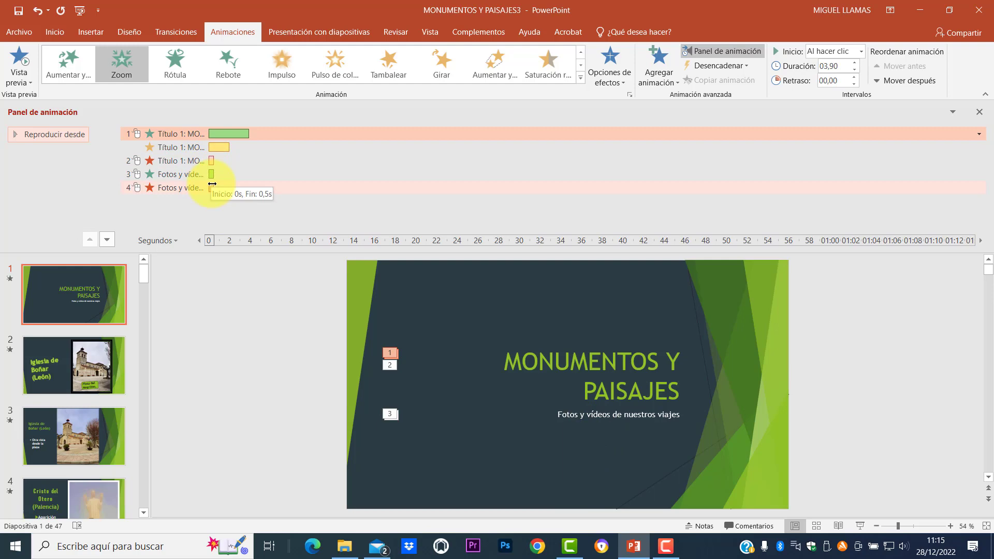
left_click(217, 162)
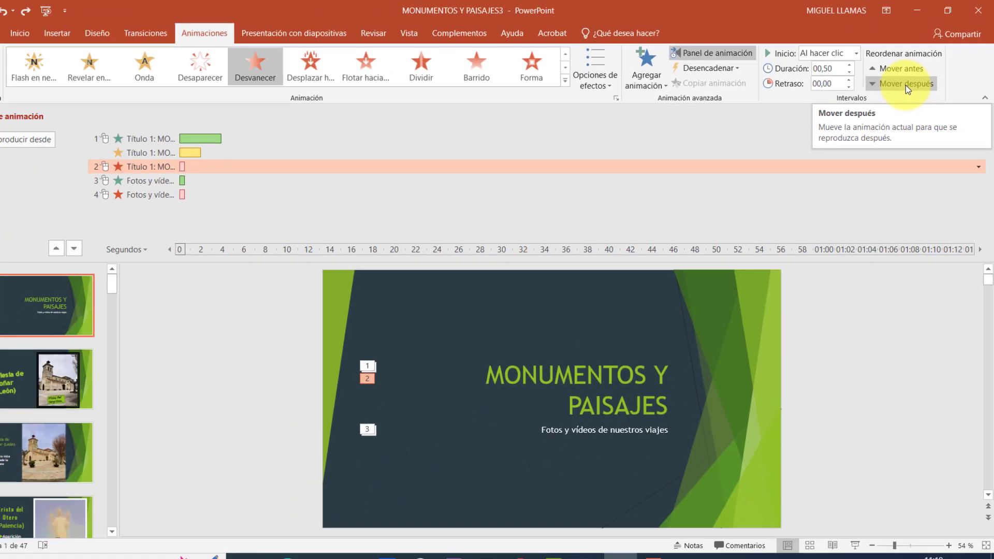
Drag the title's Desvanecer exit below the subtitle's Desplazar hacia arriba entrance, renumbering it 3
left_click(908, 82)
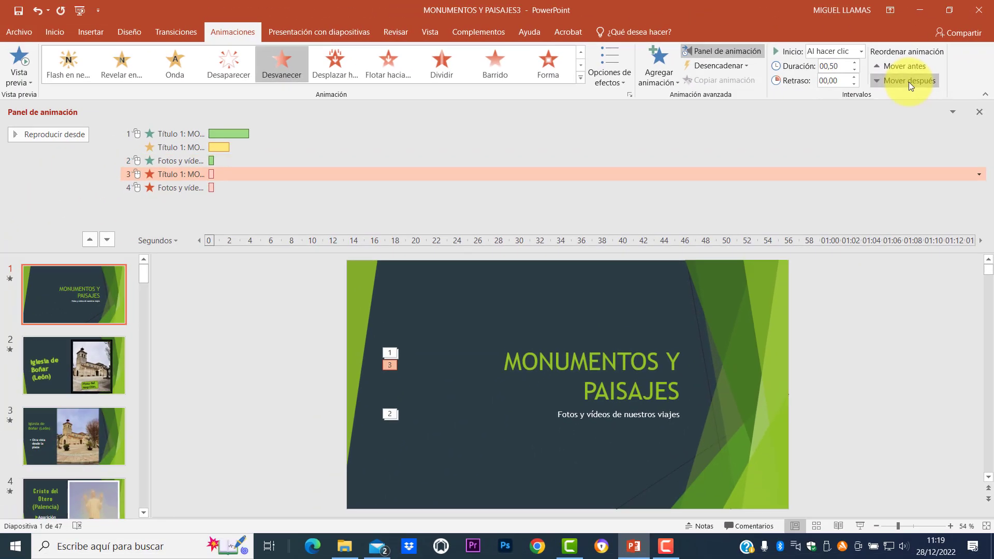
left_click(39, 8)
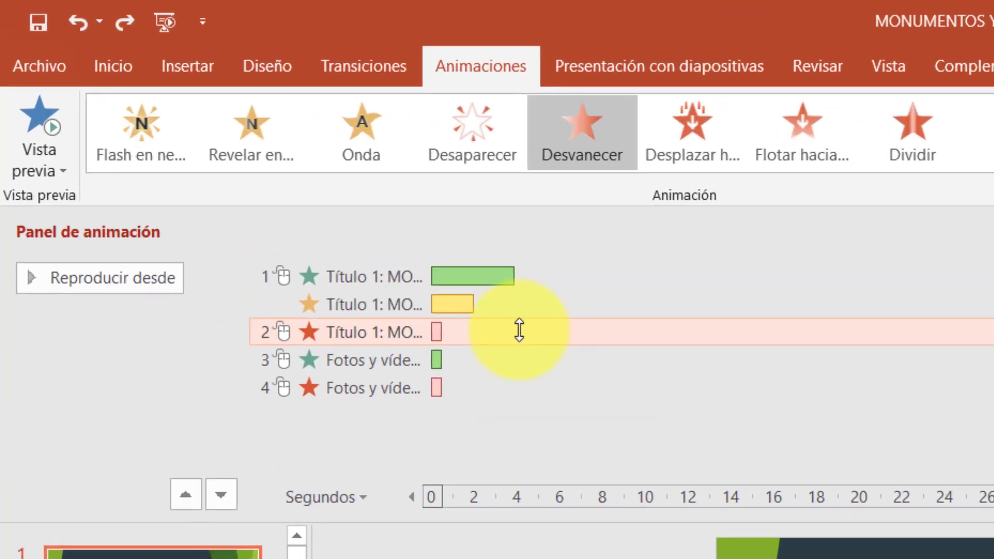
left_click_drag(534, 352, 530, 379)
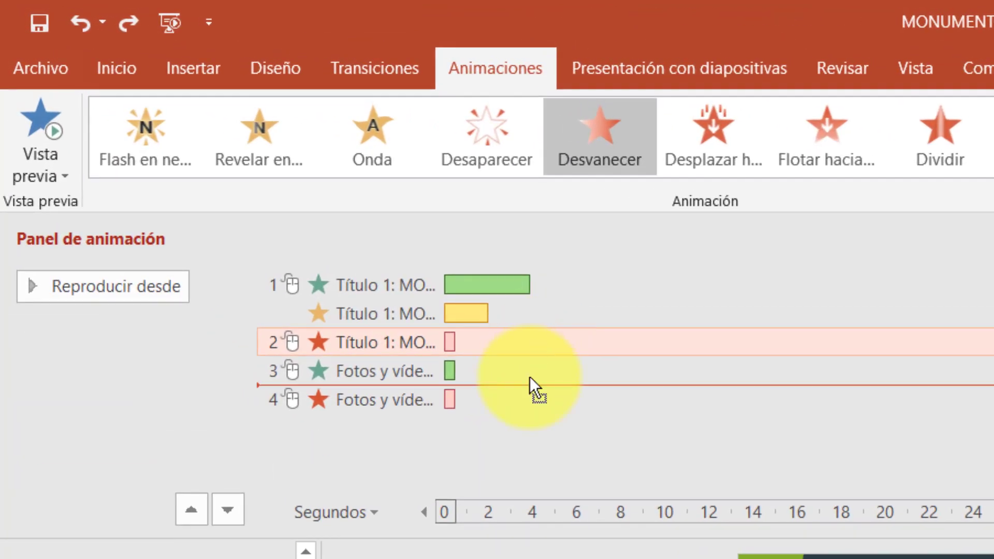
left_click_drag(534, 387, 533, 387)
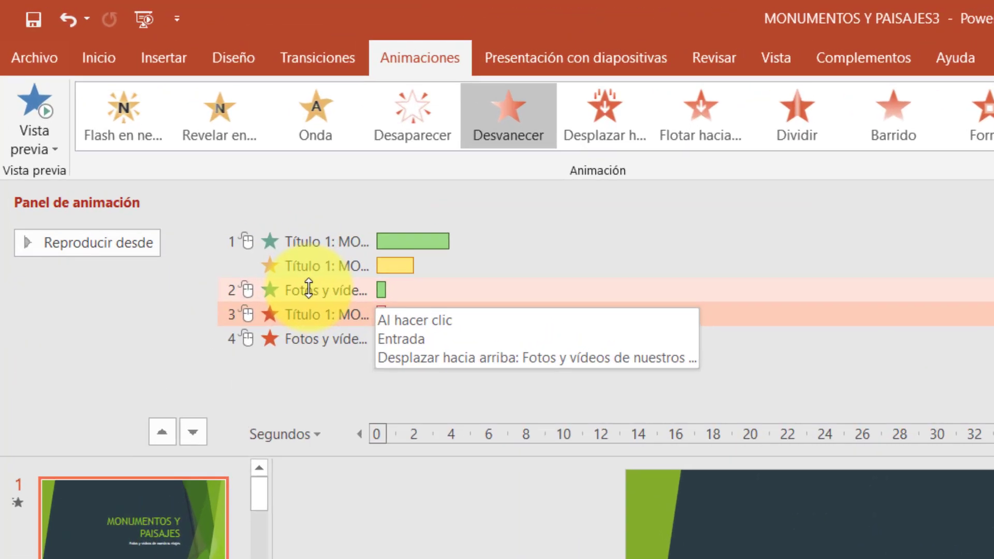
Set the subtitle's entrance to Con la anterior and delay its start to 2,1 s
left_click(172, 160)
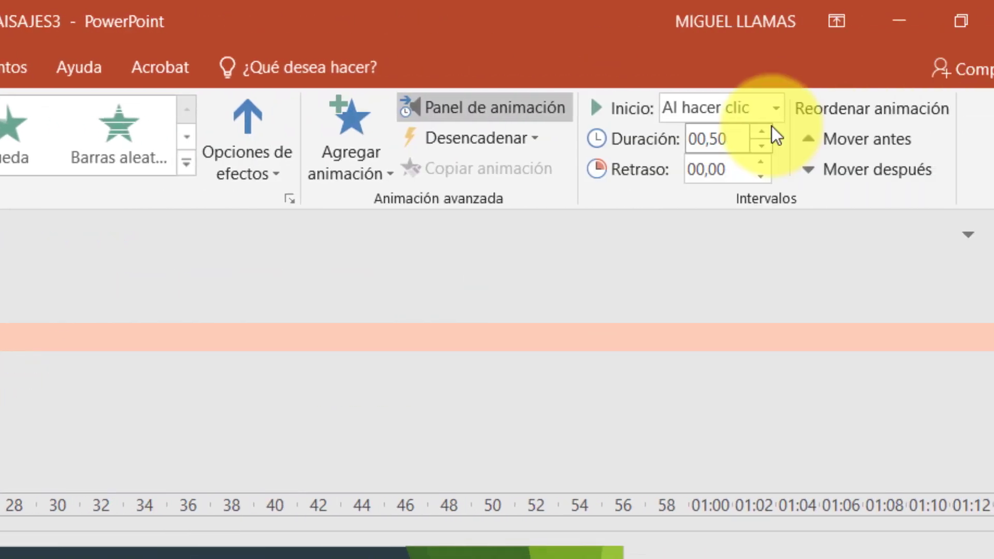
left_click(717, 109)
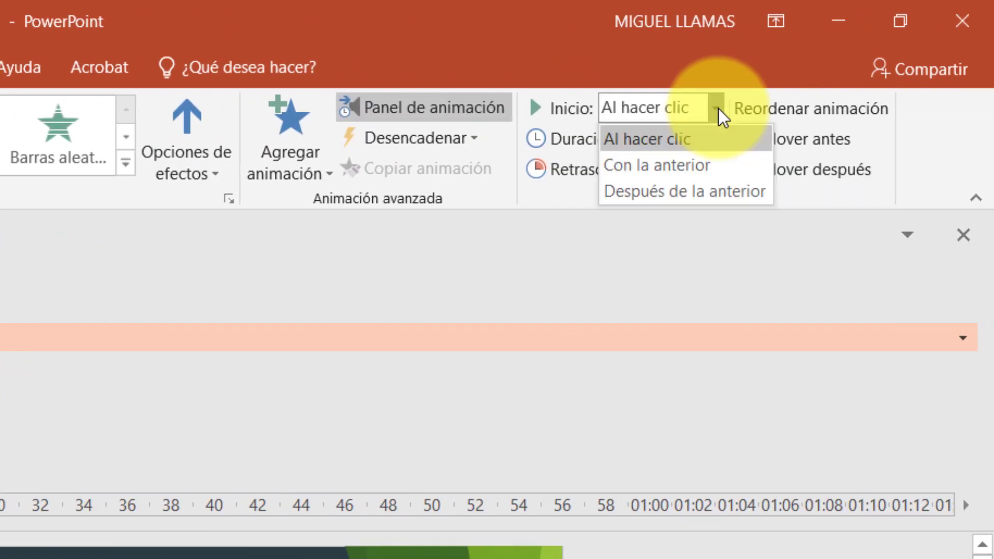
left_click(679, 165)
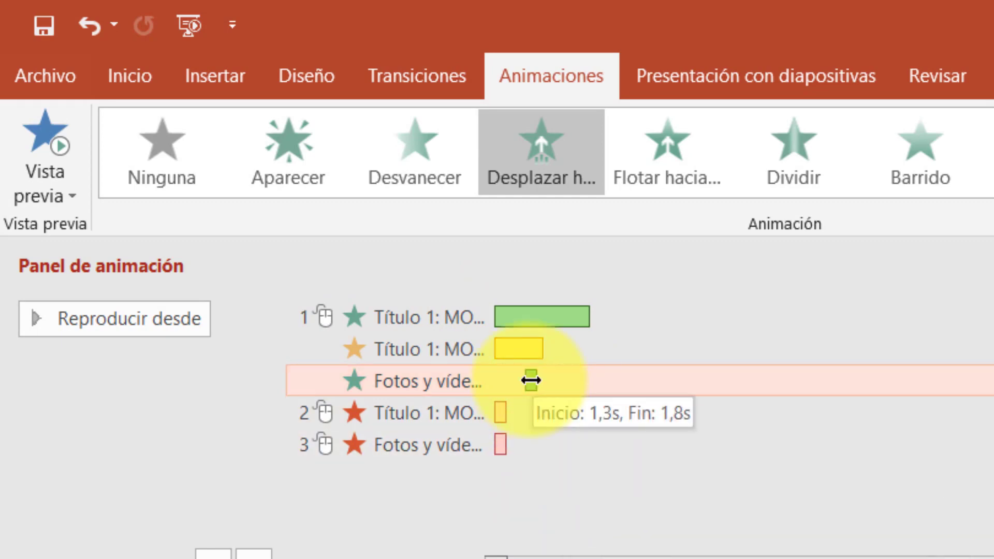
left_click_drag(531, 381, 532, 380)
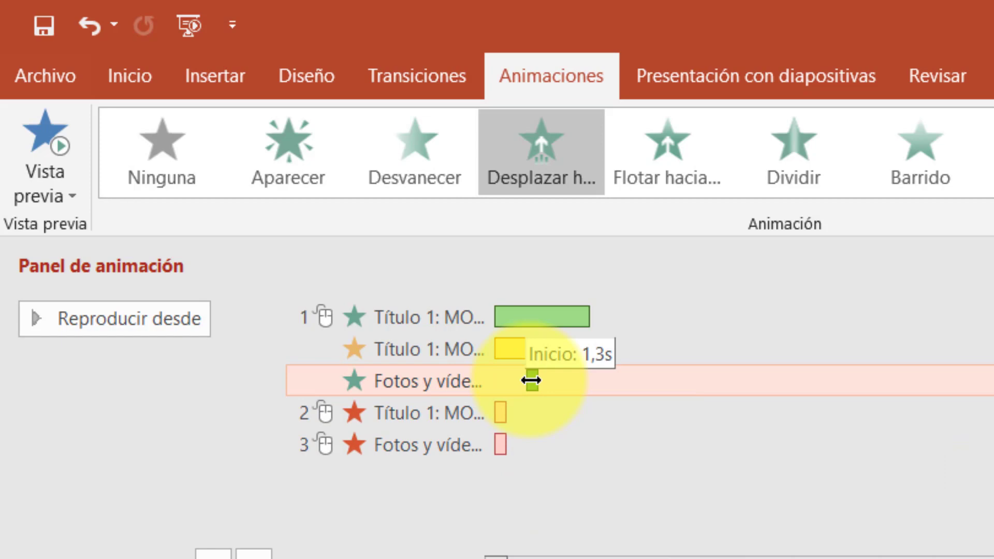
left_click_drag(529, 381, 551, 383)
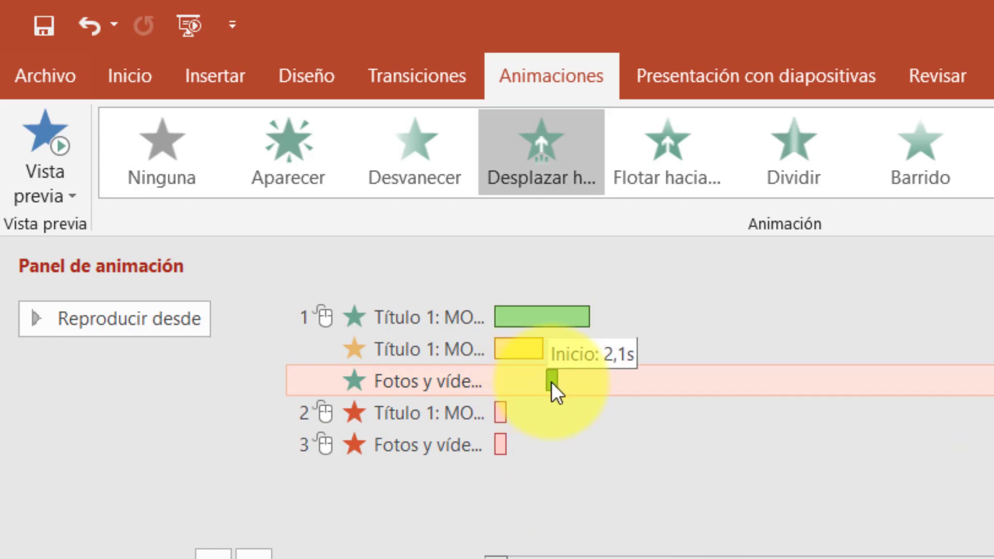
left_click(414, 317)
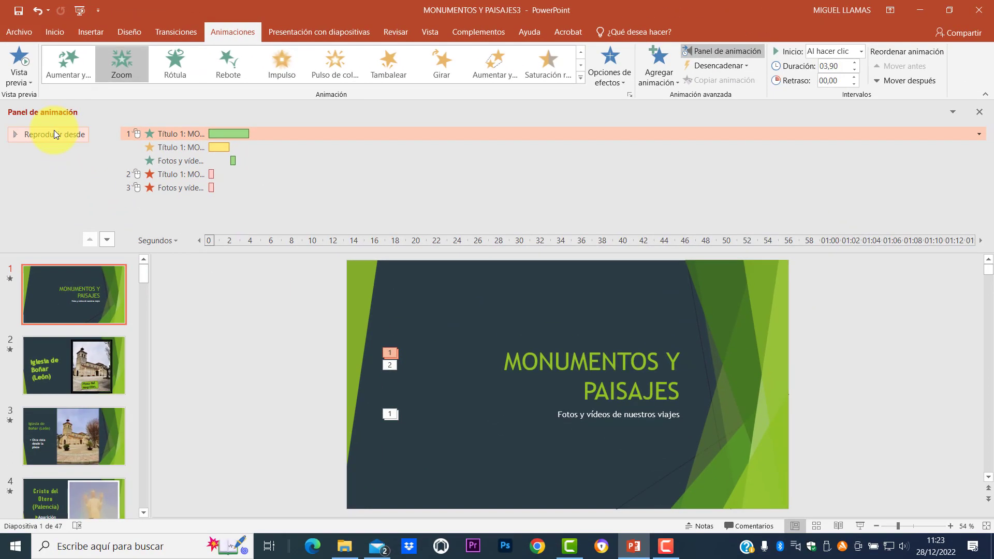
Shift the 'Fotos y vídeos' entrance bar to about 2,7 s and replay the slide from the start
left_click(55, 134)
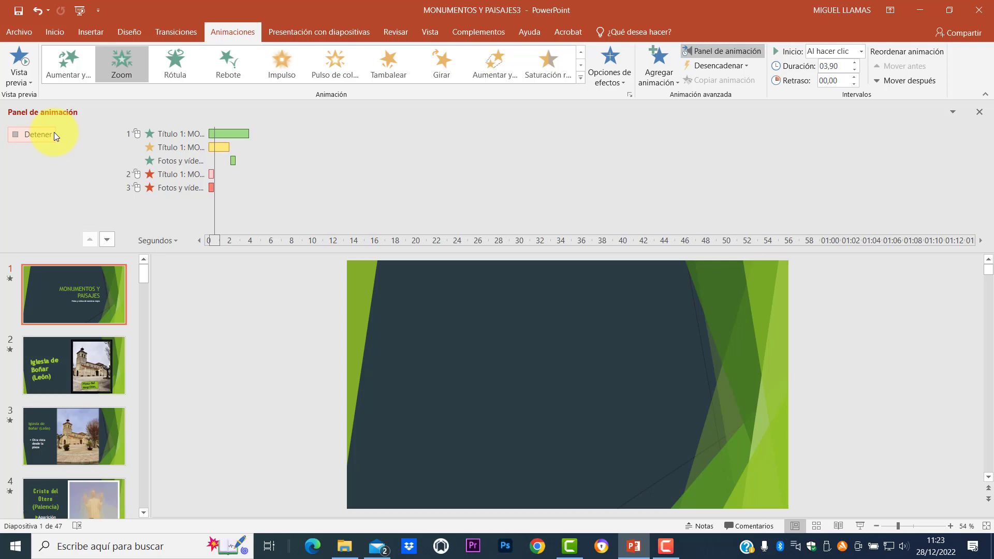
left_click(234, 162)
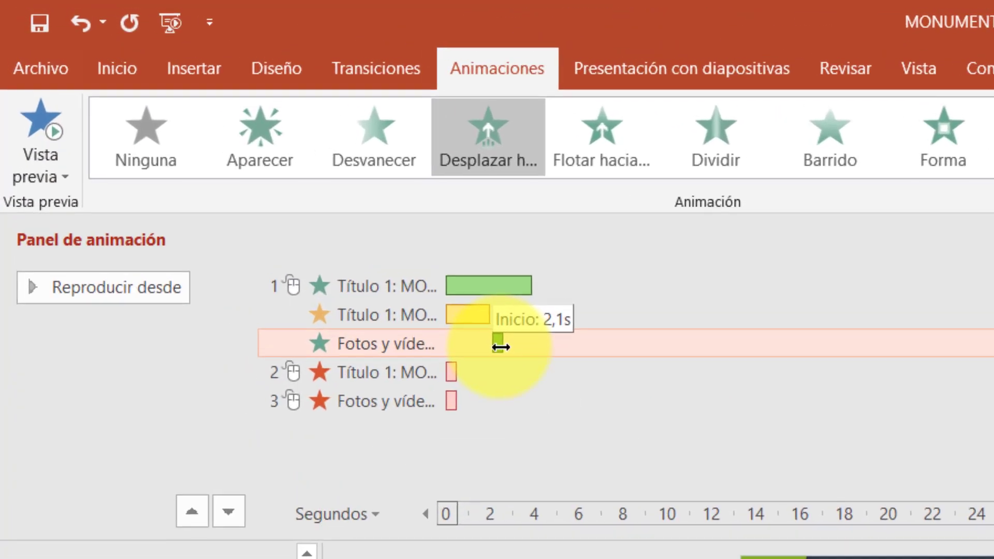
left_click_drag(516, 358, 531, 355)
left_click(619, 295)
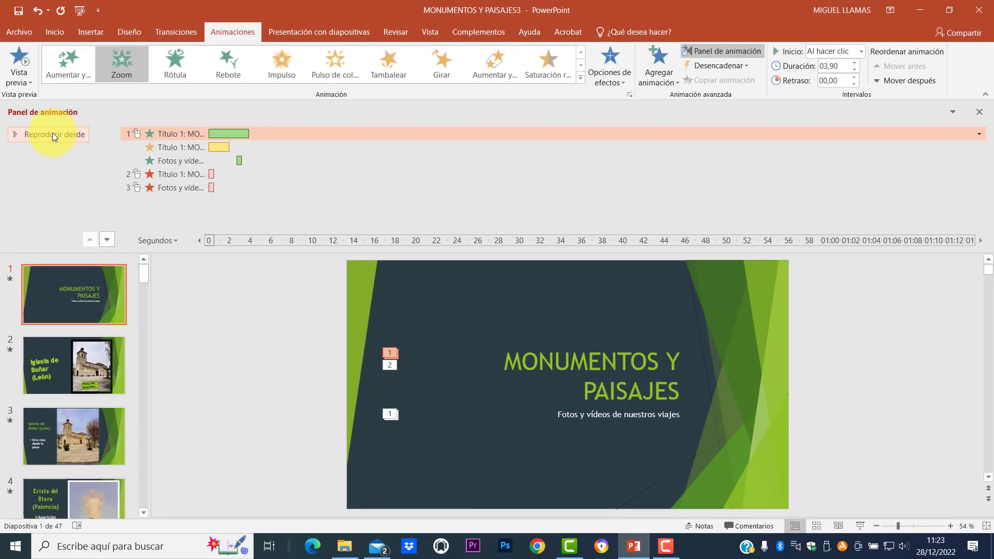
left_click(53, 134)
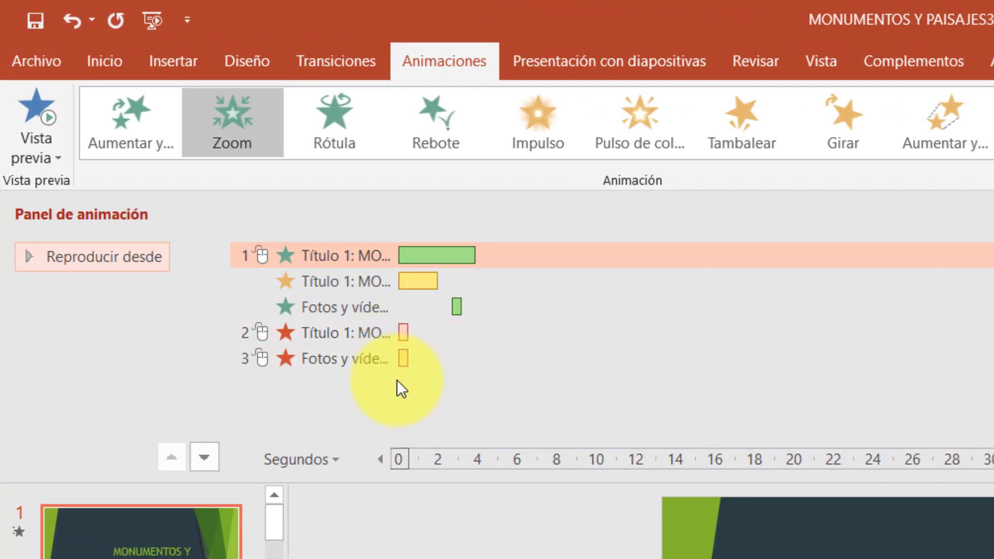
Start the title's exit at 3,9 s and the subtitle's exit at 4,0 s, then preview the slide
left_click(305, 331)
left_click_drag(404, 334, 485, 348)
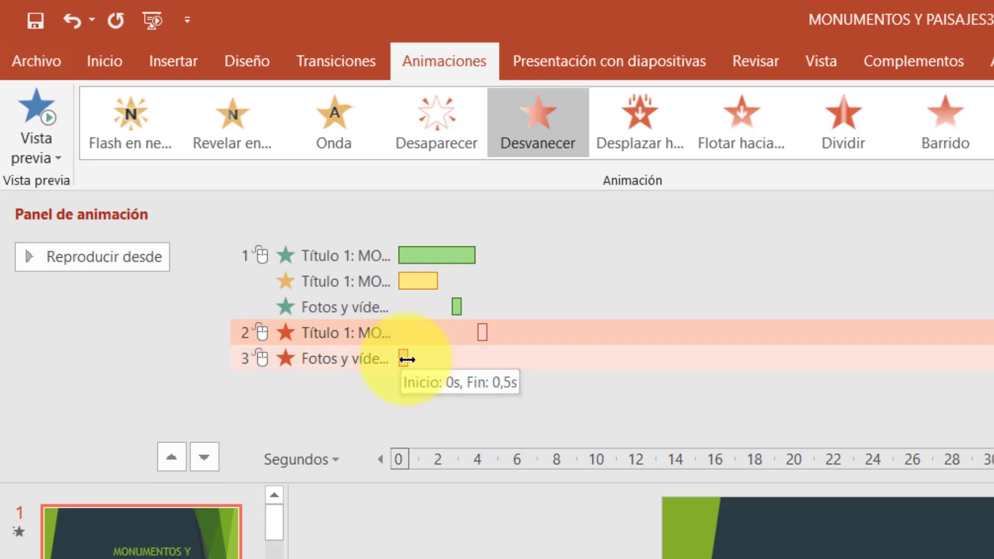
left_click_drag(403, 358, 485, 366)
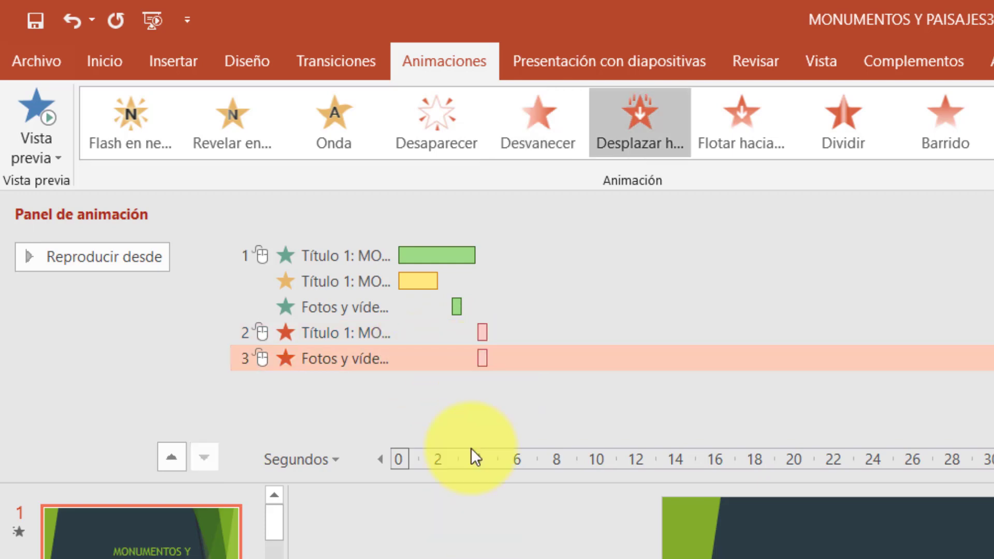
left_click(433, 257)
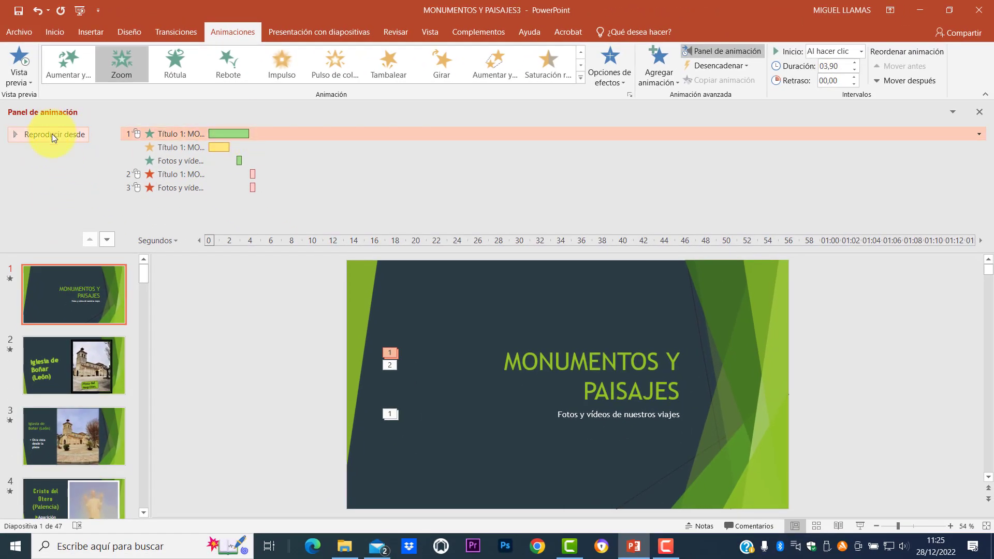
left_click(52, 134)
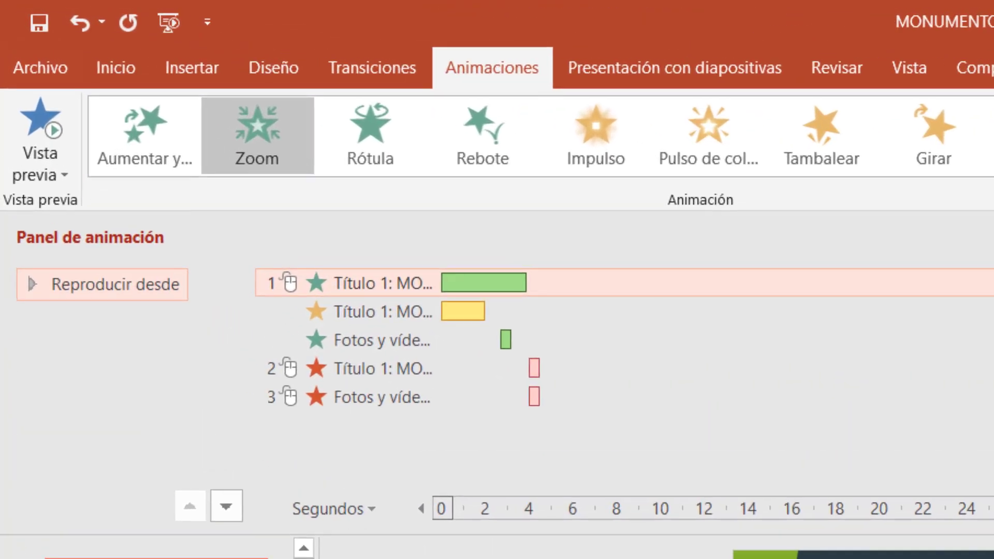
Set the subtitle's exit animation to start Con la anterior, alongside the title's exit
left_click(534, 368)
left_click(538, 392)
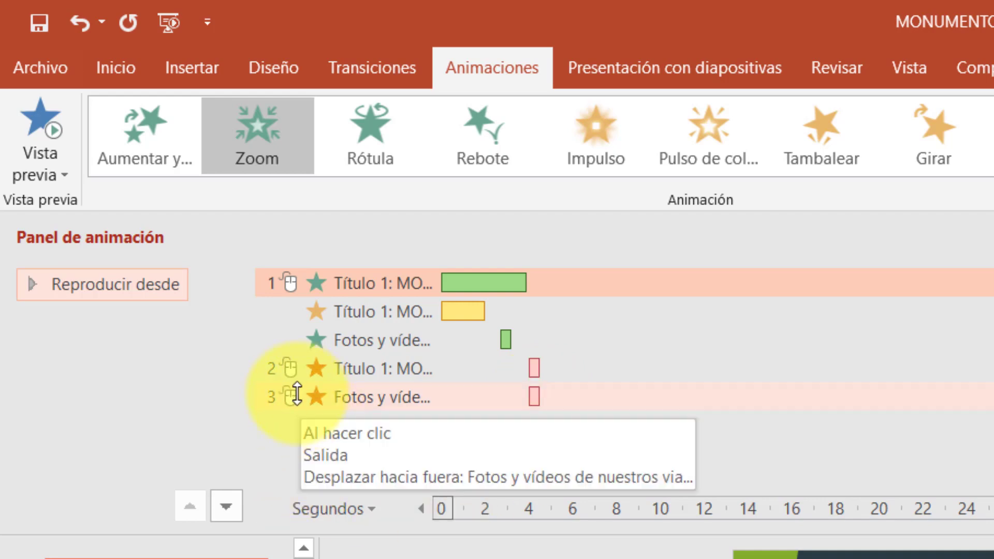
left_click(297, 396)
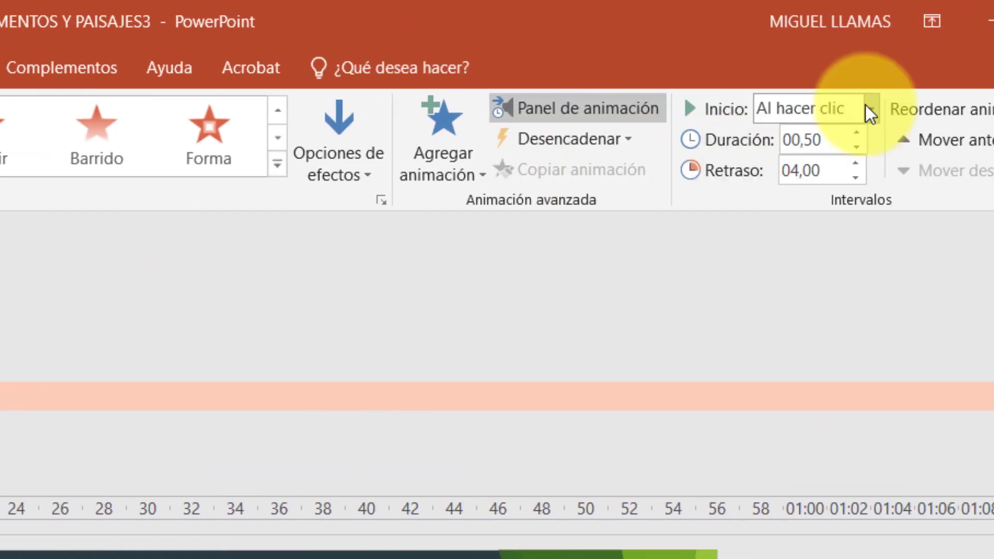
left_click(713, 109)
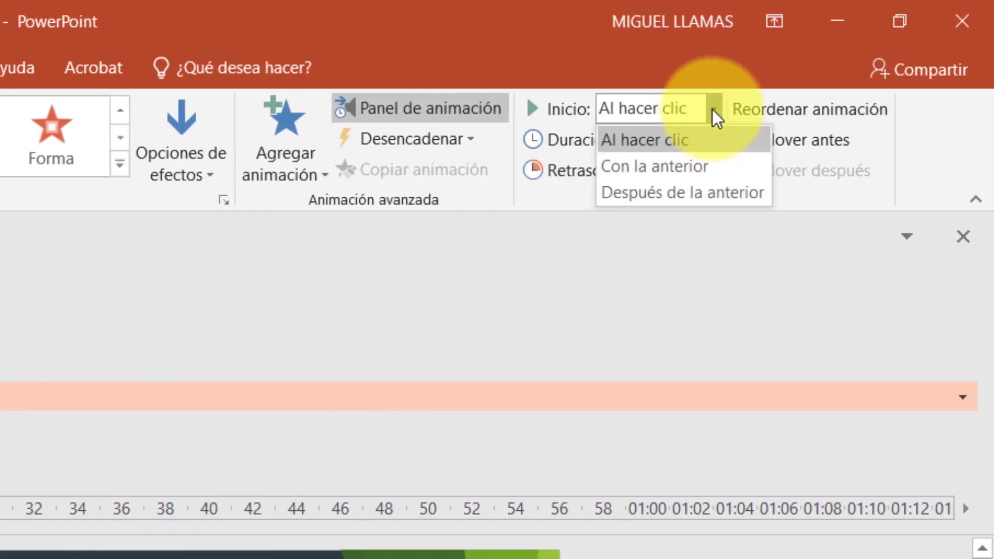
left_click(673, 165)
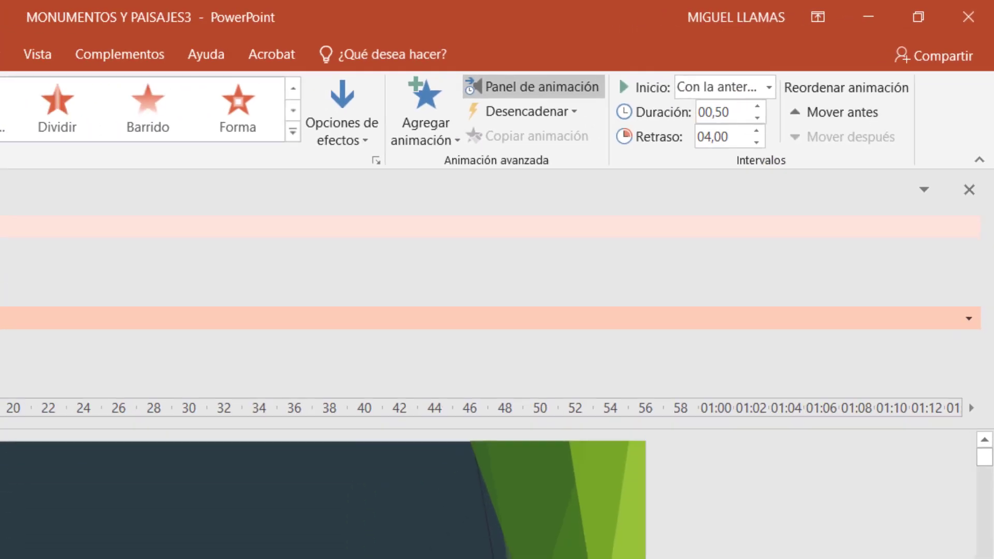
Preview the slide's animations, then start the slideshow Desde el principio
left_click(274, 136)
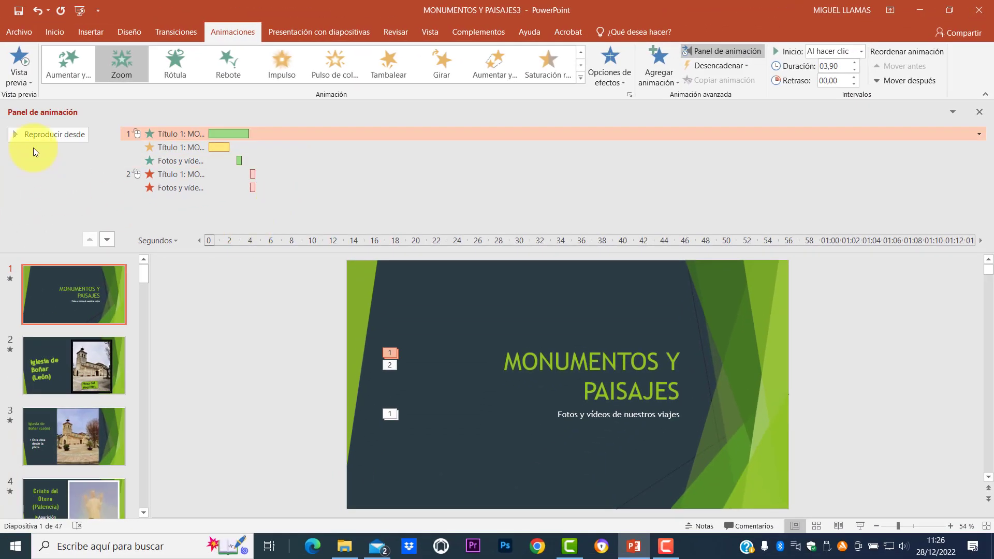
left_click(35, 135)
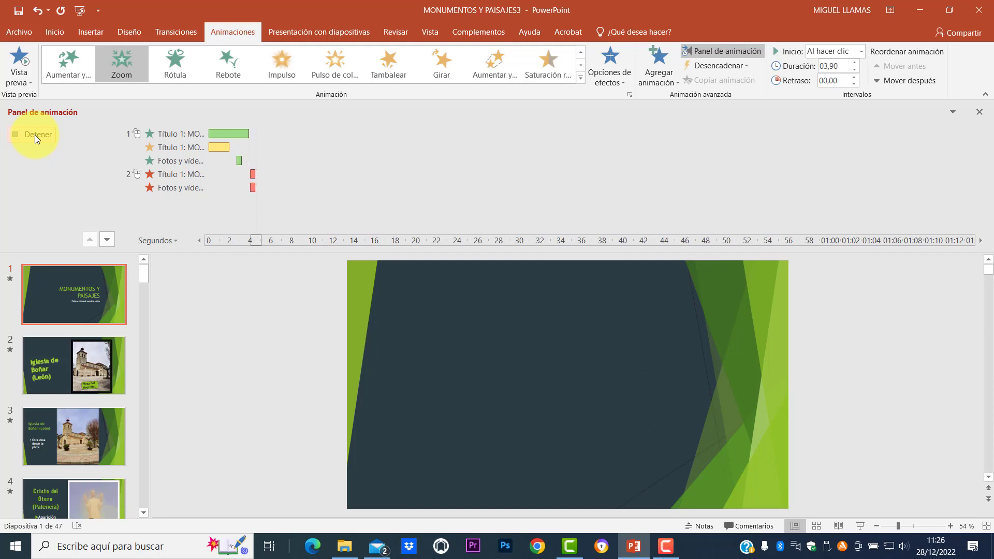
left_click(316, 32)
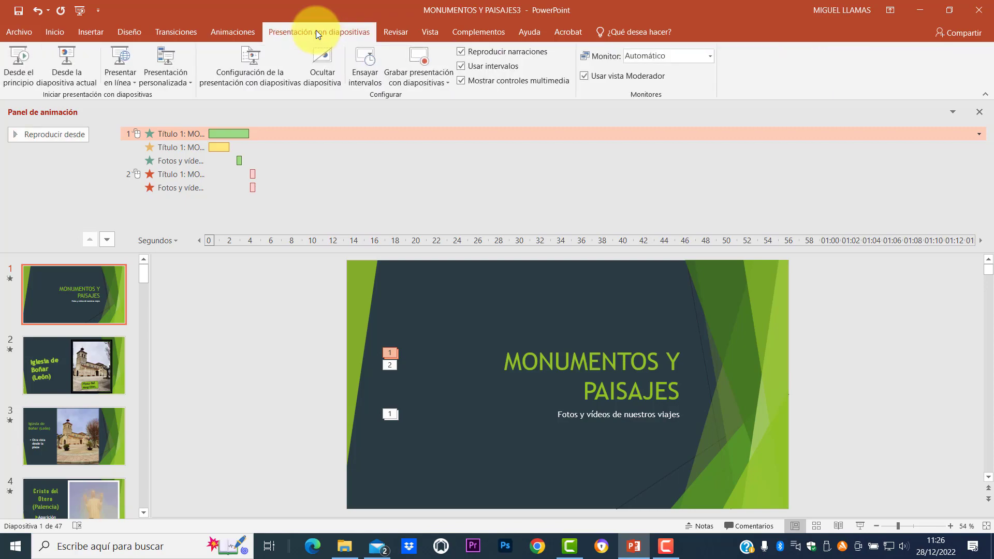
left_click(14, 61)
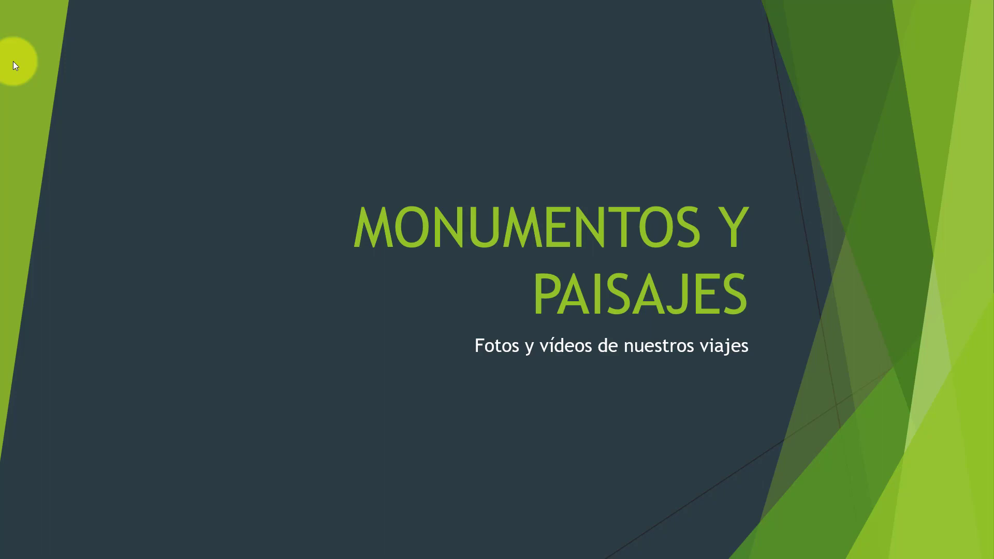
Advance the slideshow from the title slide to the Iglesia de Boñar slide
left_click(14, 61)
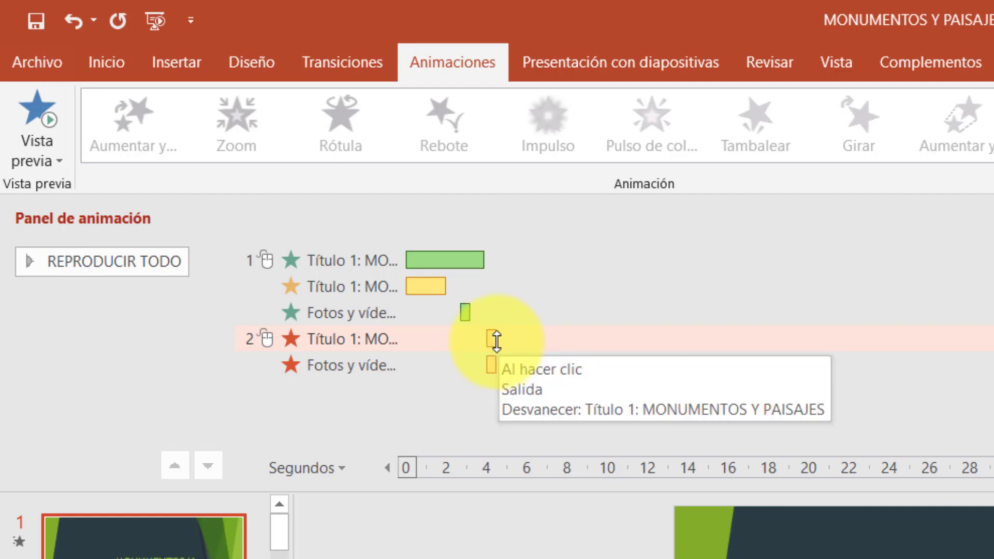
Stretch the title's exit bar to end at 6,0 s, then preview from the first animation
left_click(495, 342)
left_click_drag(495, 340, 523, 347)
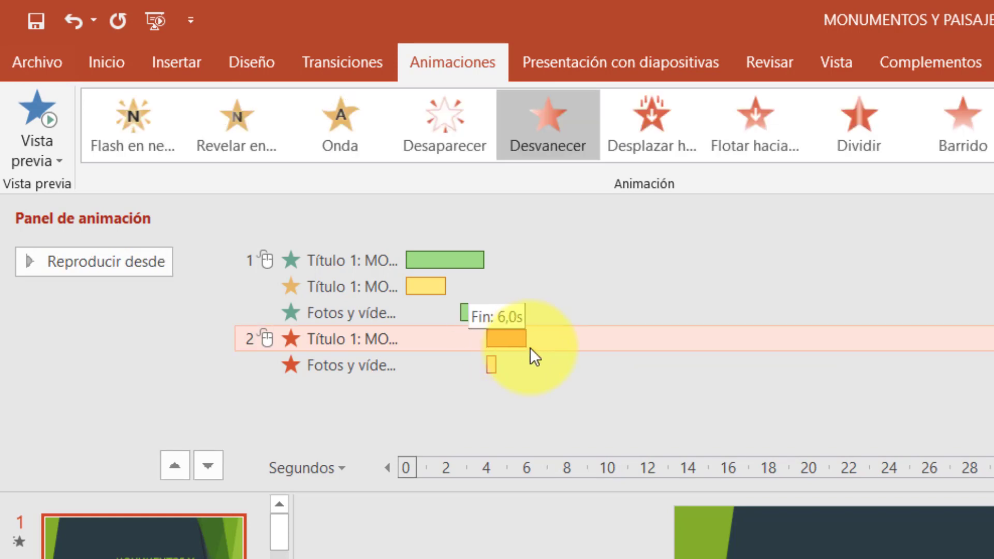
mouse_move(526, 357)
left_mouse_down()
mouse_move(530, 348)
mouse_move(531, 368)
left_mouse_up()
left_click(357, 260)
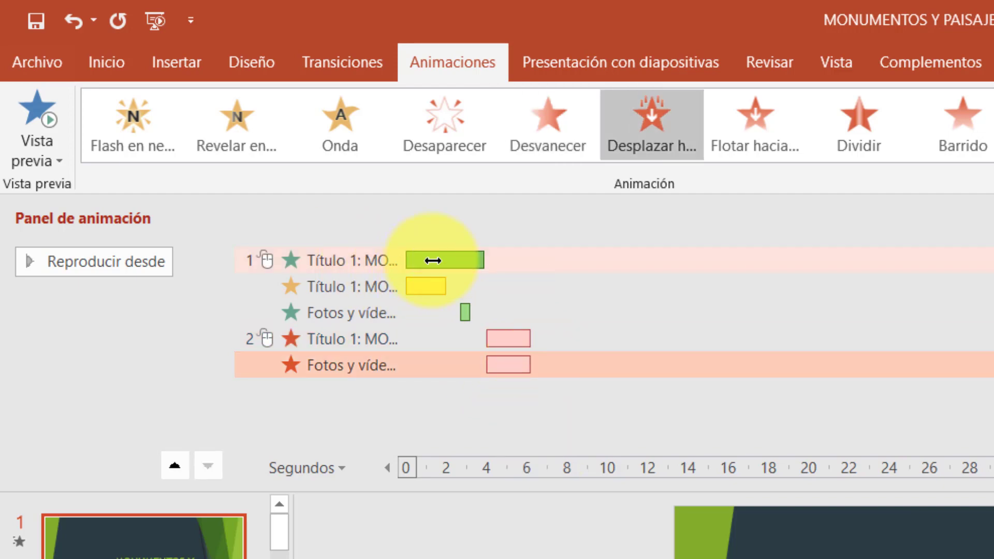
left_click(430, 262)
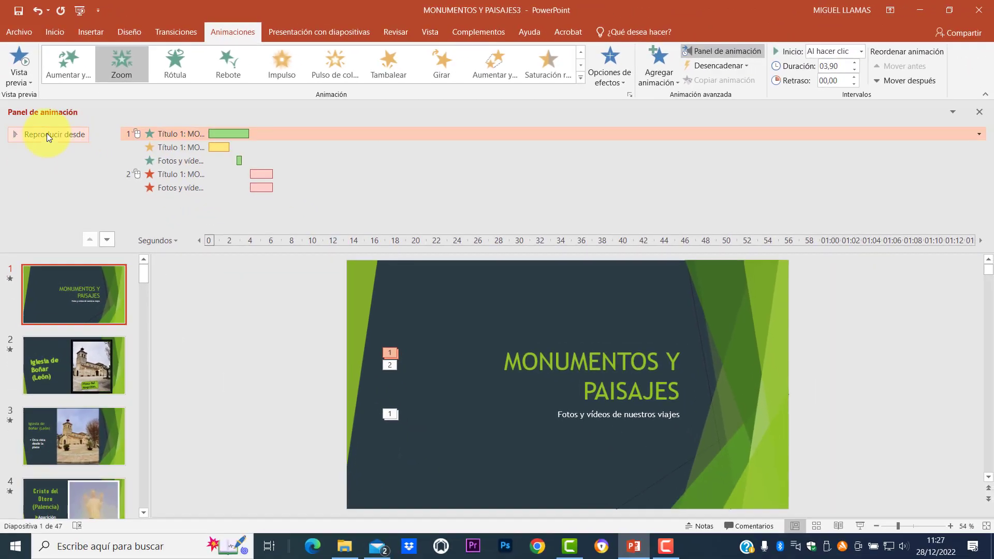
left_click(48, 134)
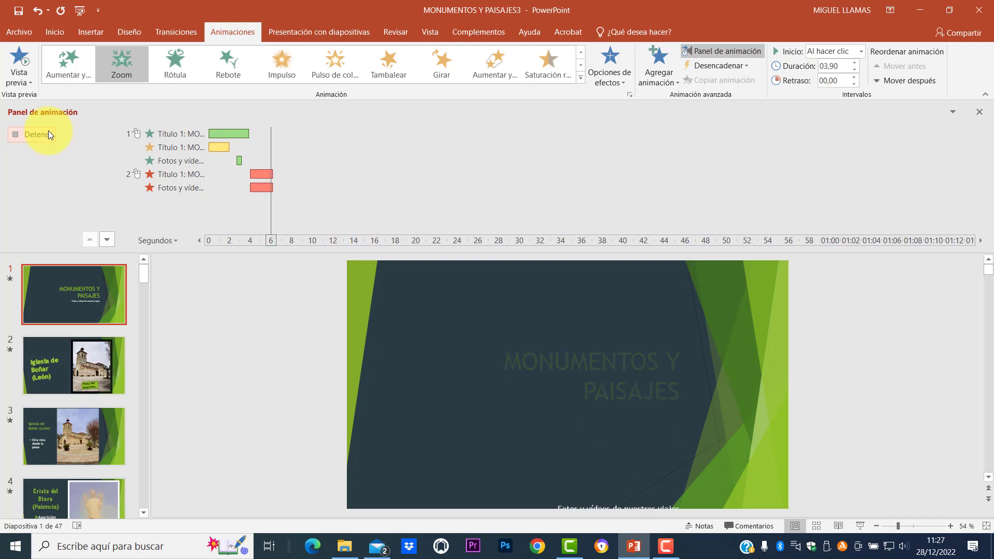
Run the slideshow Desde el principio through to Iglesia de Boñar, then end it with Esc
left_click(315, 30)
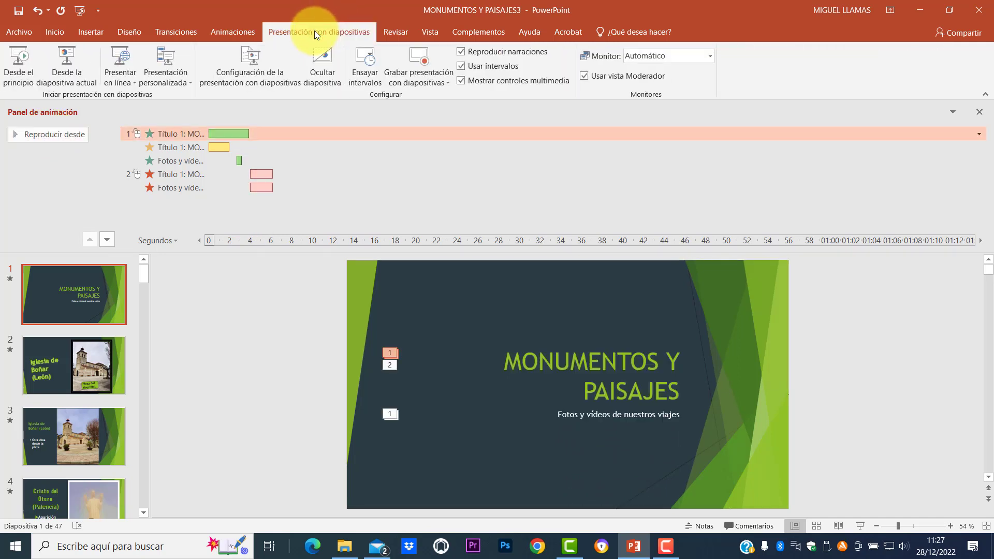
left_click(16, 66)
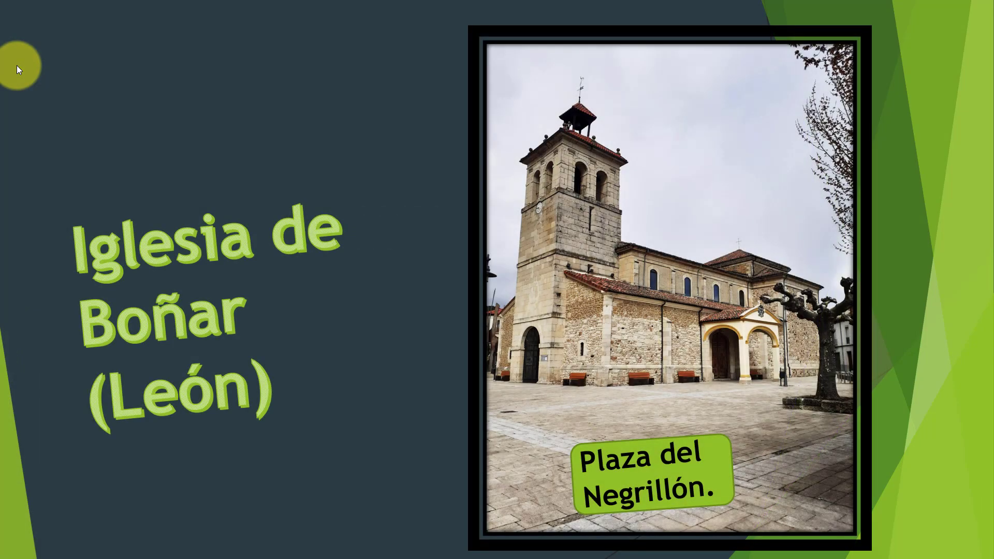
key("Escape")
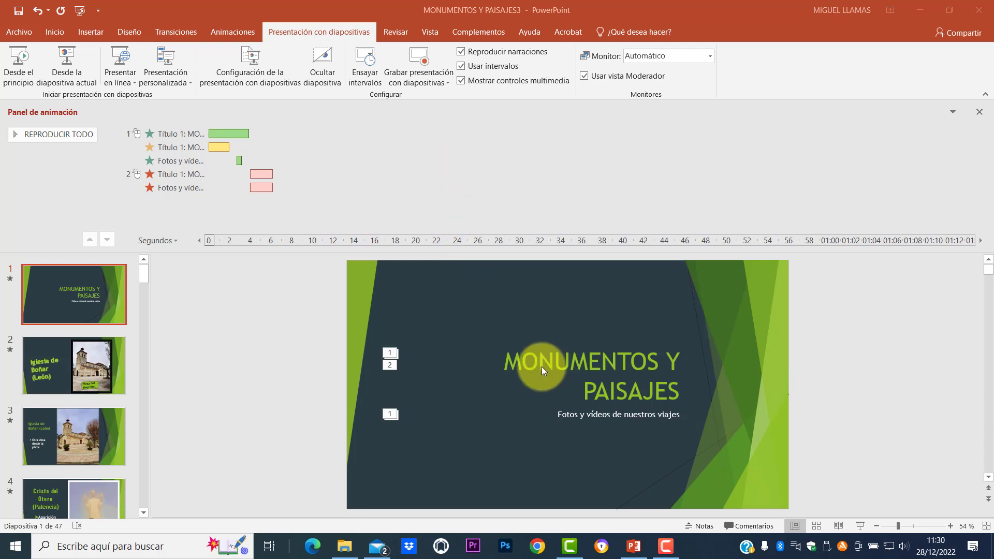
Apply a Zoom entrance animation to the church photo (Imagen 7) on slide 2
left_click(71, 359)
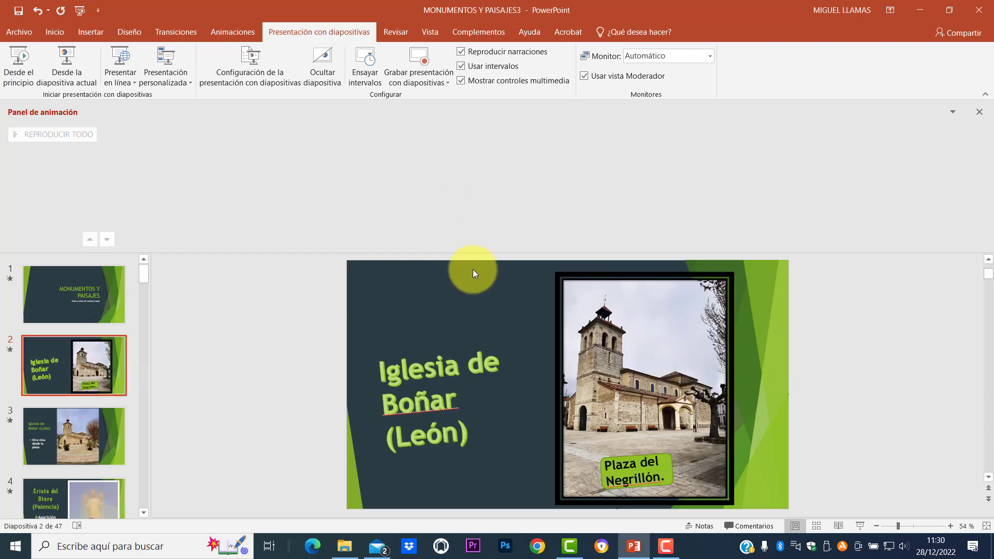
left_click(630, 381)
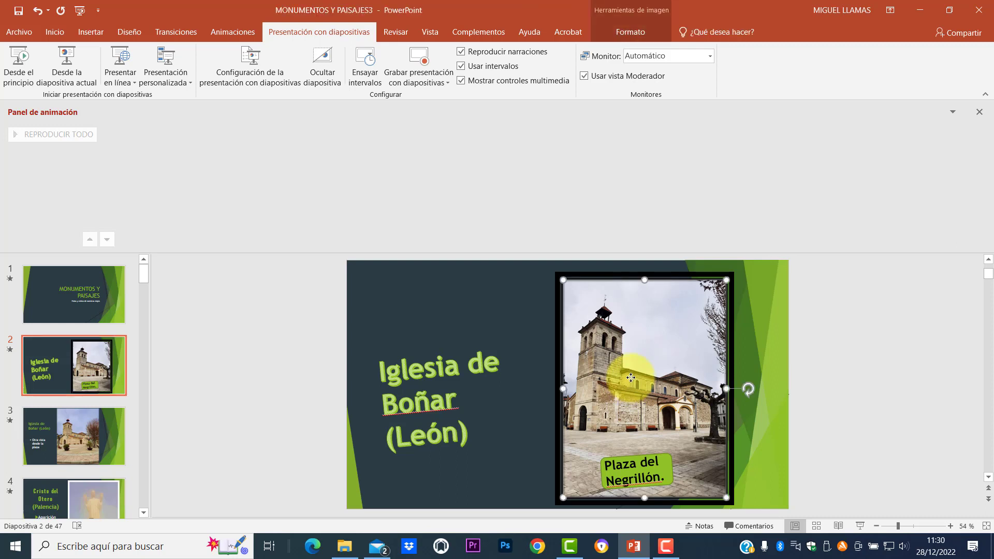
left_click(224, 32)
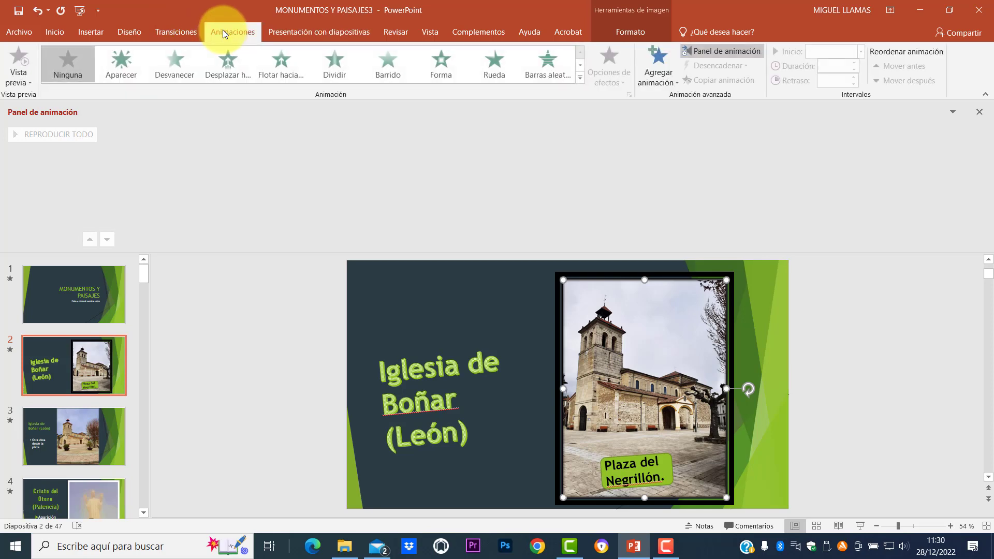
left_click(580, 79)
left_click(67, 164)
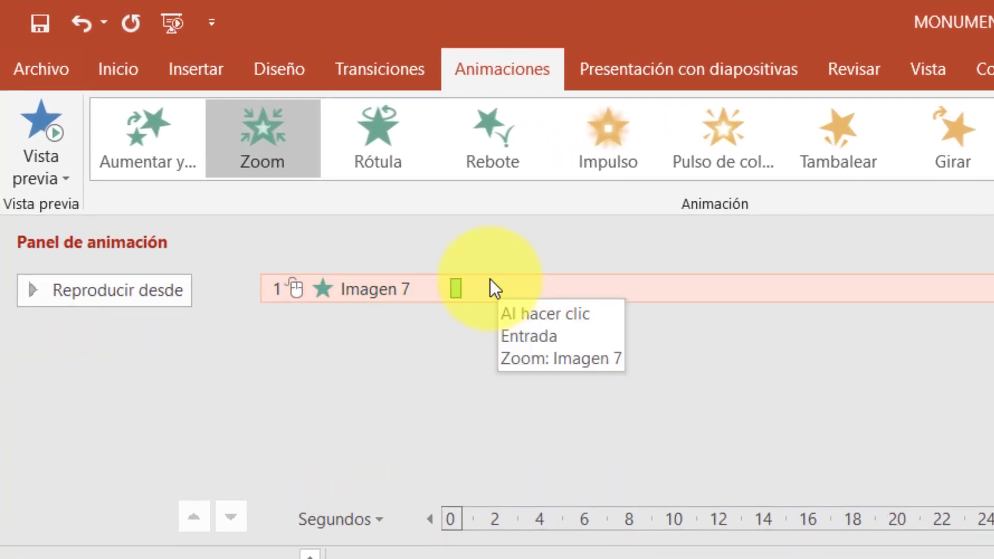
Lengthen the photo's Zoom to 3.6 seconds, preview it, and return to slide 1
left_click_drag(462, 290, 531, 315)
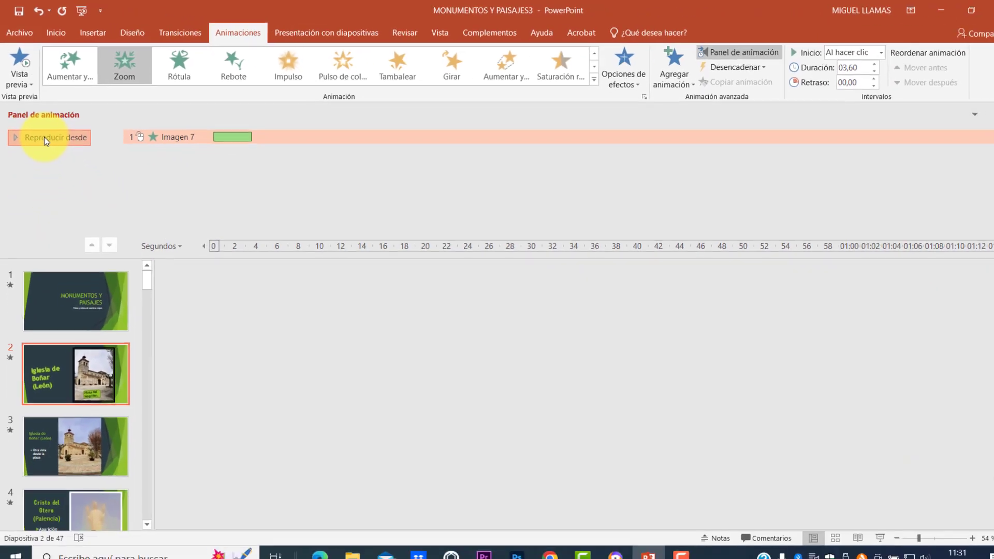
left_click(45, 136)
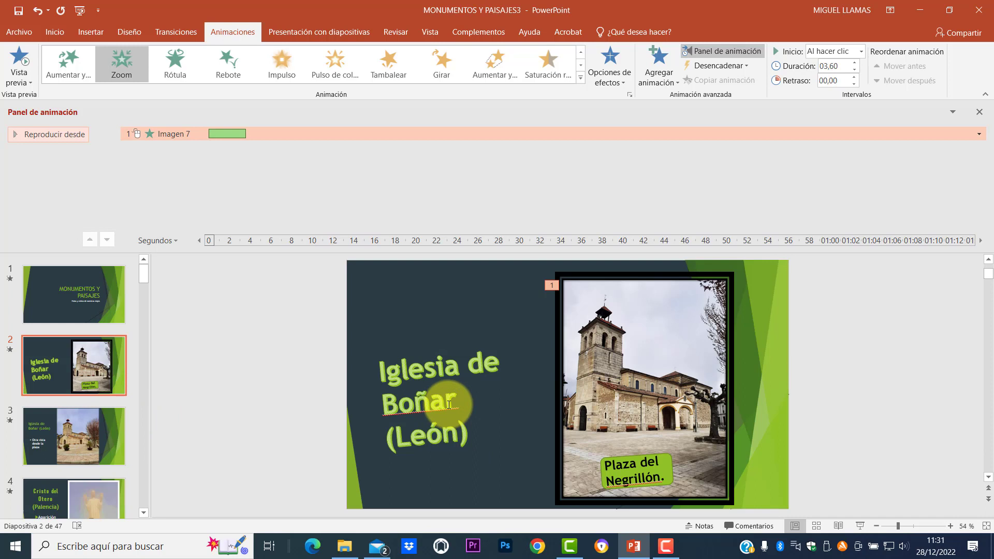
left_click(52, 298)
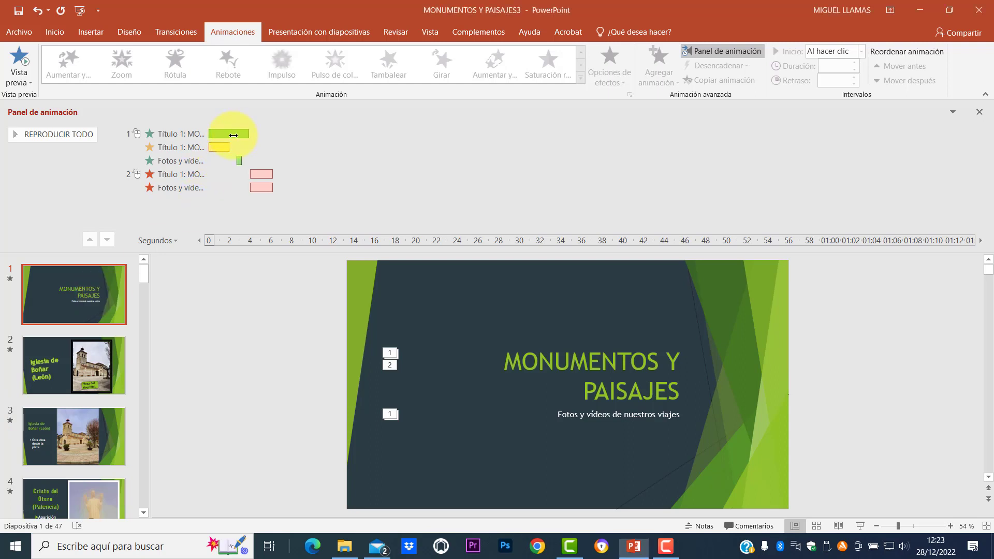
left_click(258, 134)
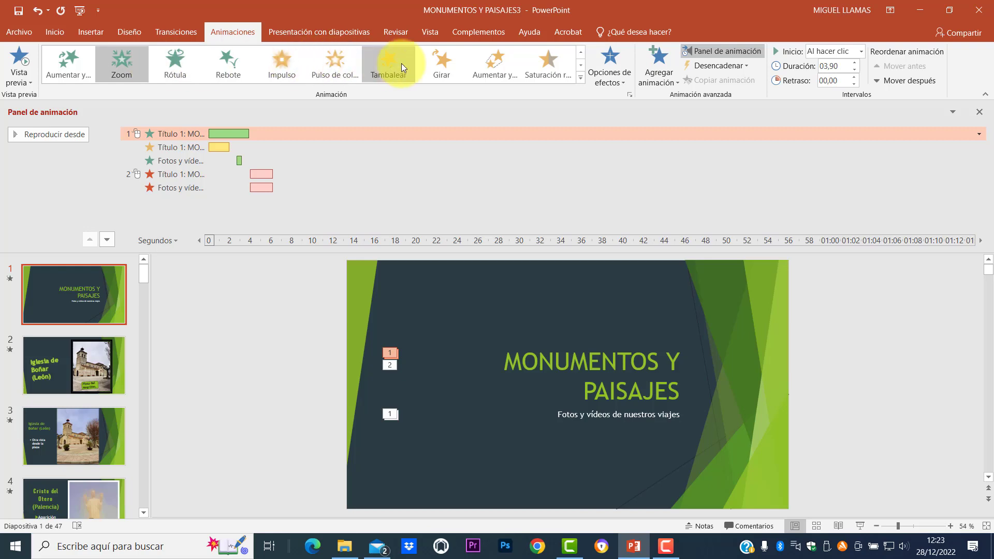
left_click(580, 79)
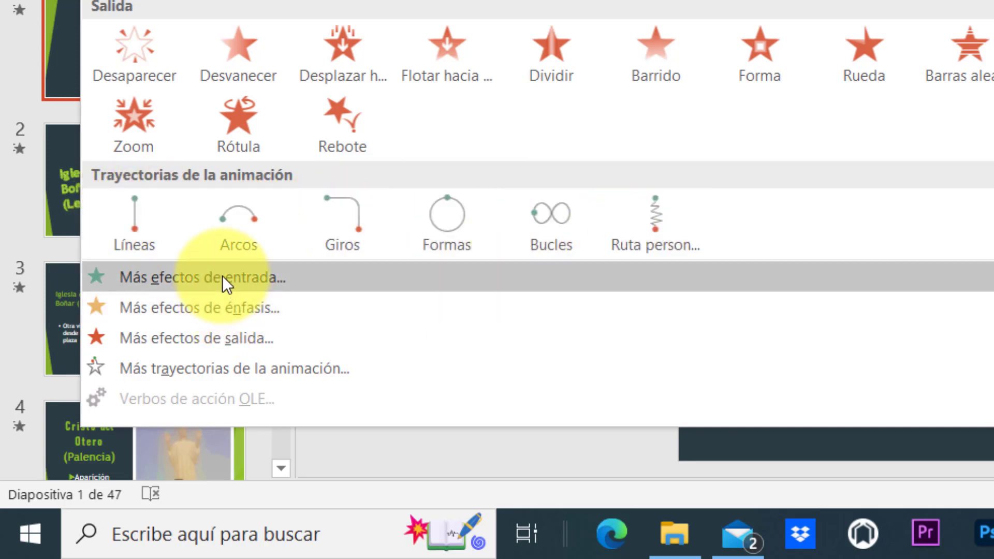
left_click(222, 277)
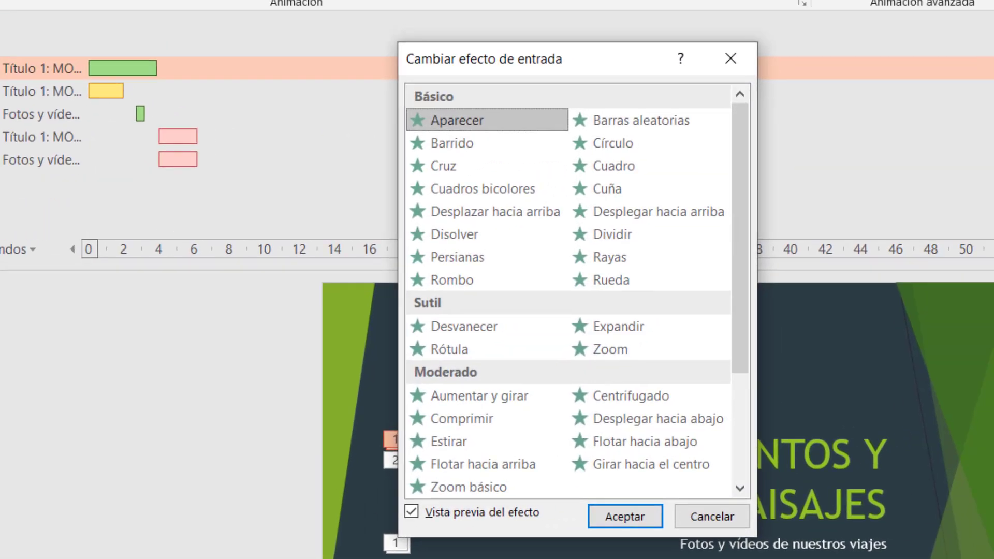
left_click(712, 516)
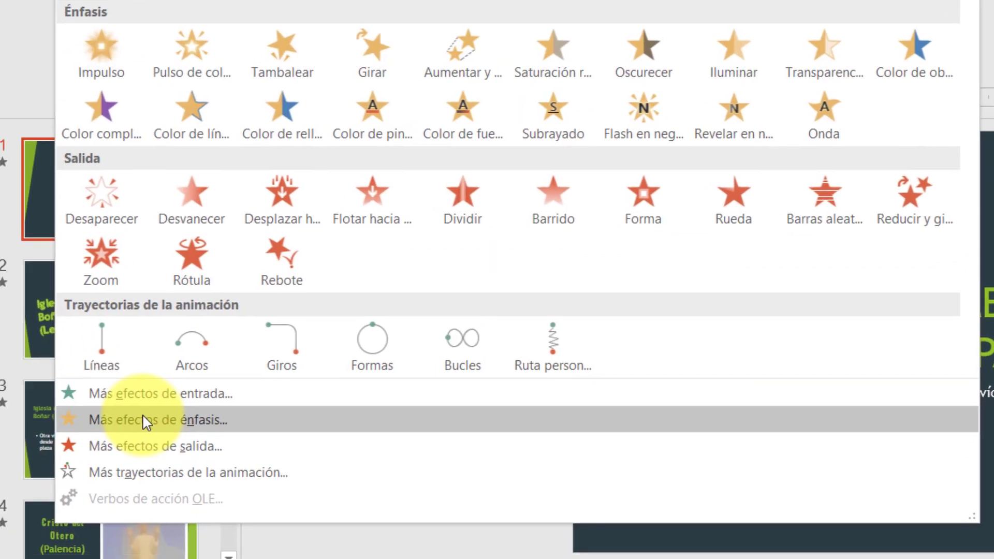
left_click(147, 420)
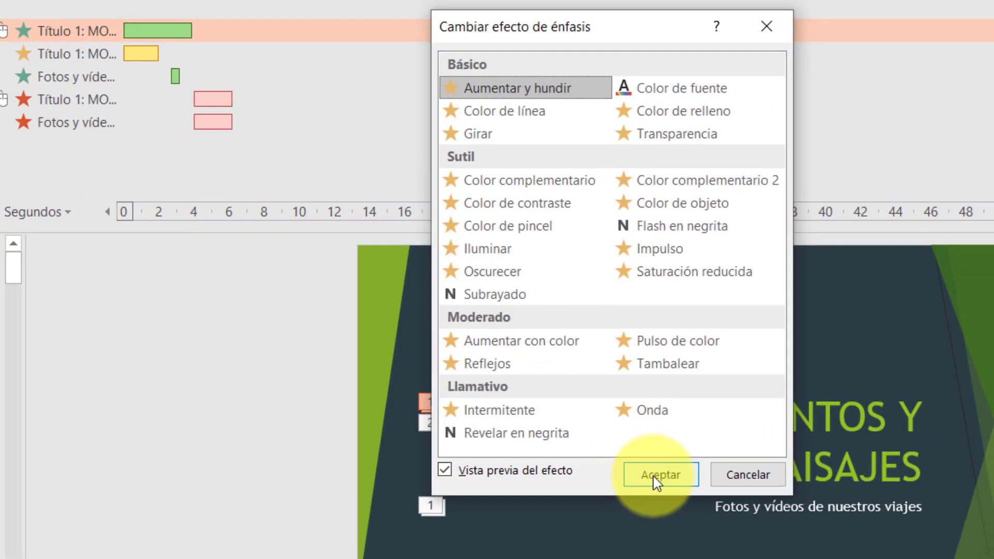
left_click(656, 479)
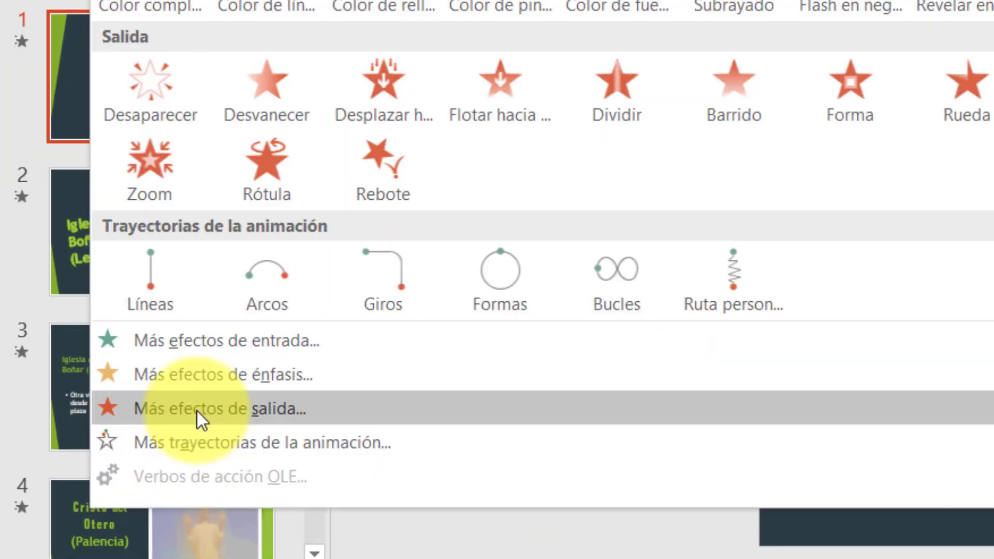
left_click(197, 409)
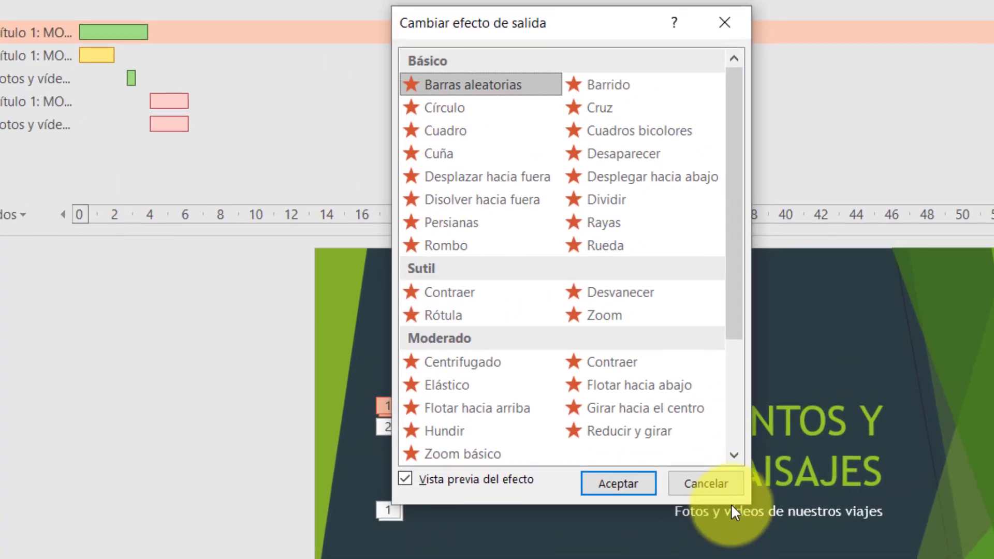
left_click(704, 482)
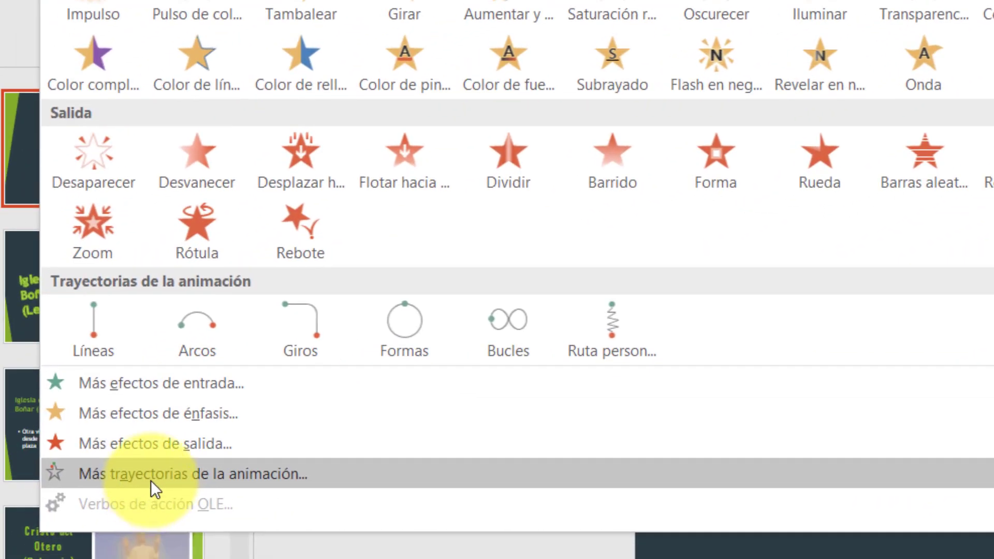
left_click(151, 482)
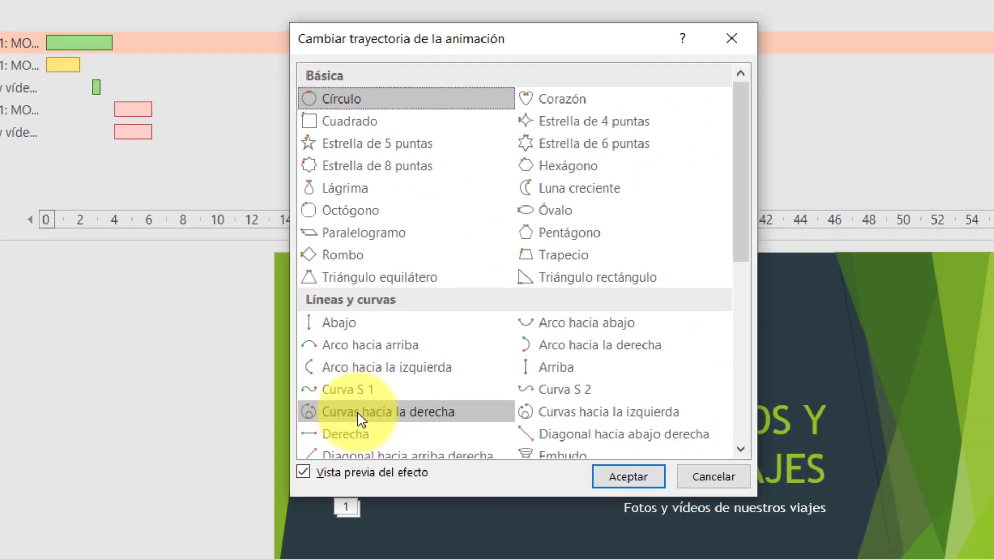
left_click(660, 475)
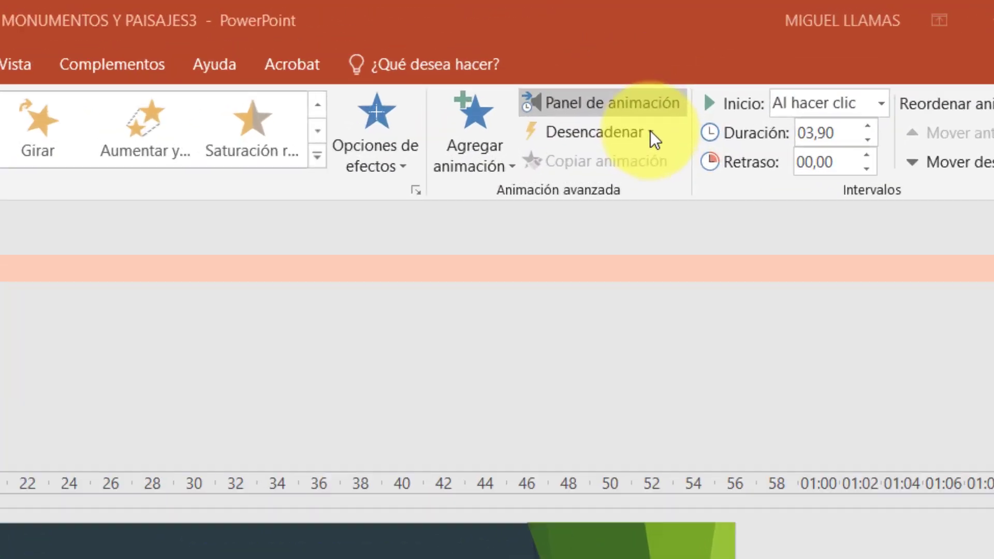
Check the Desencadenar trigger menu, then open Opciones de efectos for the title's Zoom animation
left_click(650, 131)
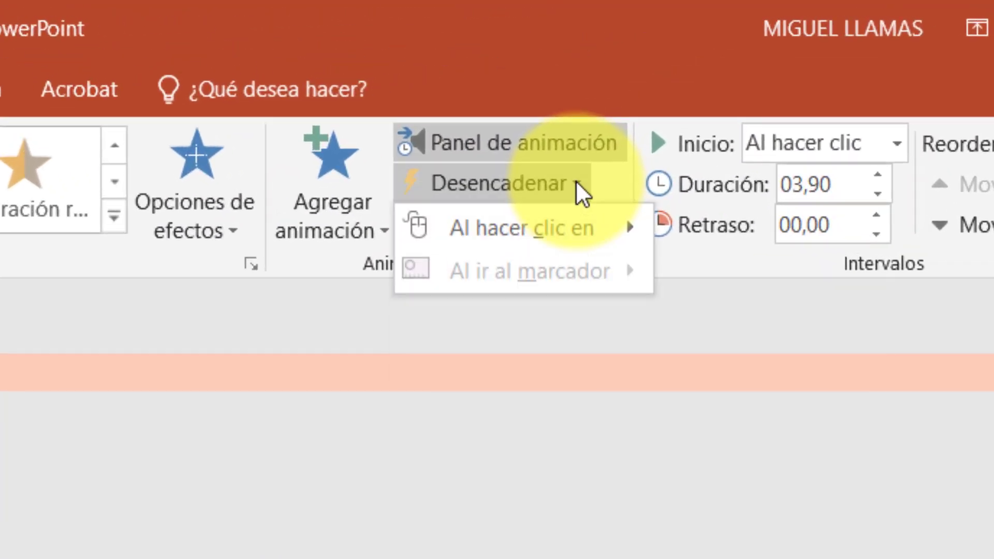
mouse_move(538, 227)
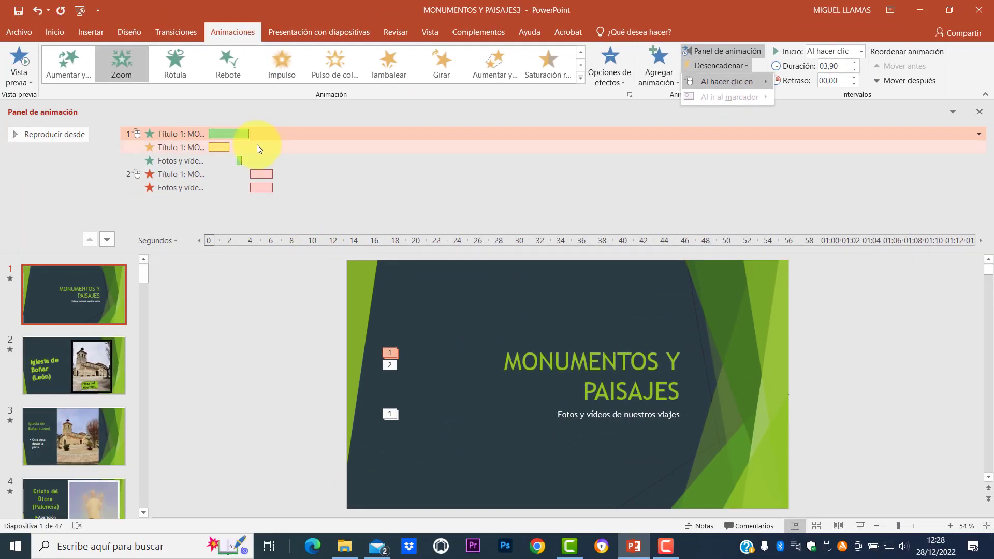
left_click(275, 134)
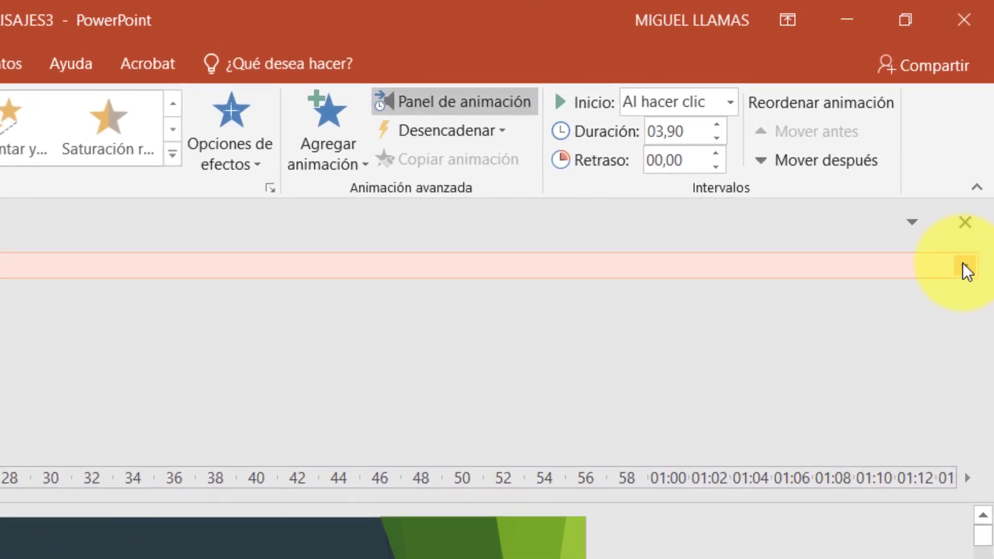
left_click(963, 266)
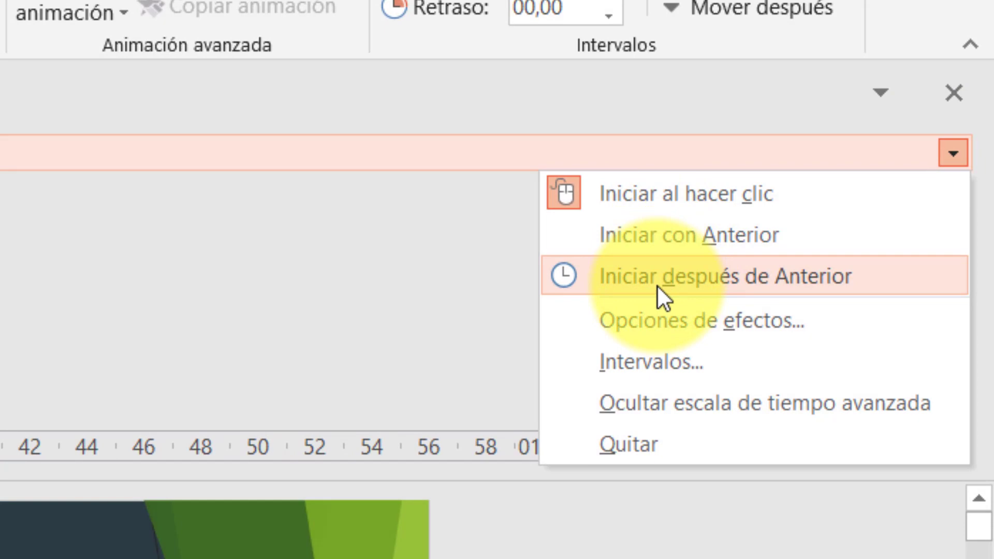
left_click(657, 324)
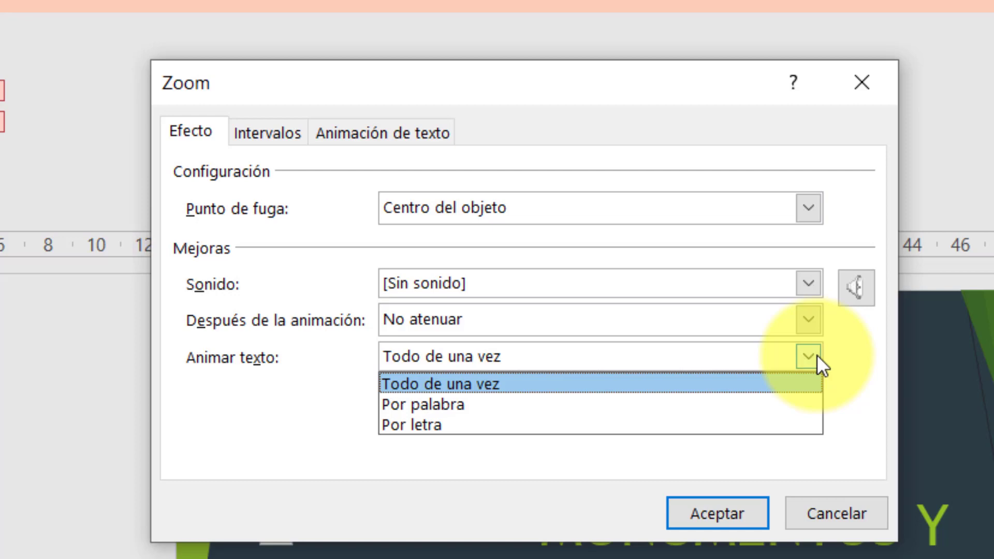
Review the Intervalos and Animación de texto tabs unchanged, accept with Aceptar, and show the slideshow commands
left_click(249, 129)
left_click(262, 131)
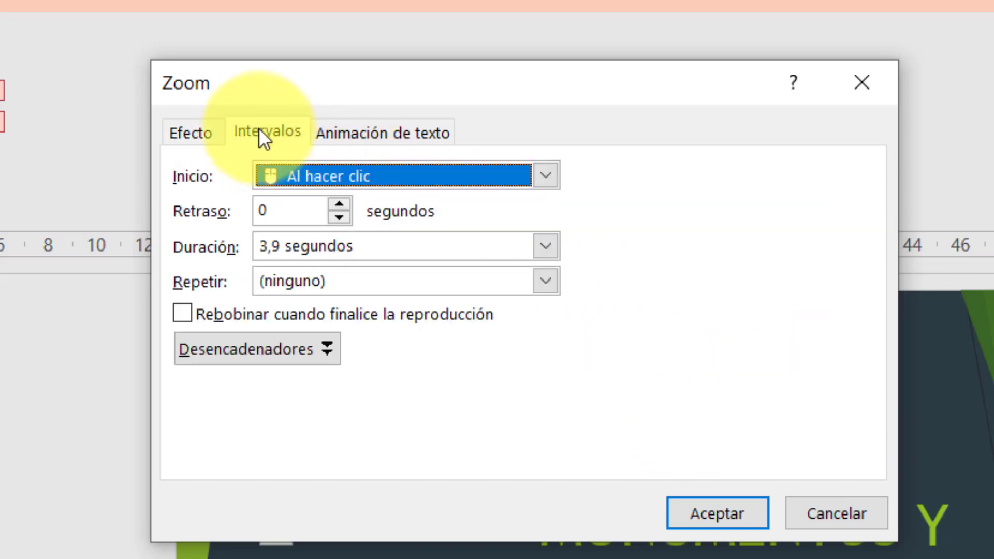
left_click(362, 134)
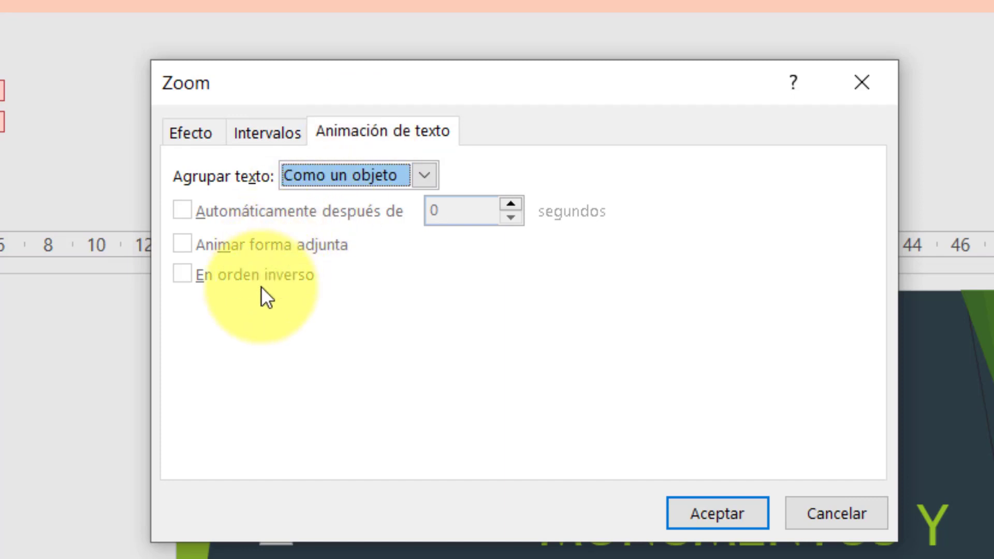
left_click(724, 517)
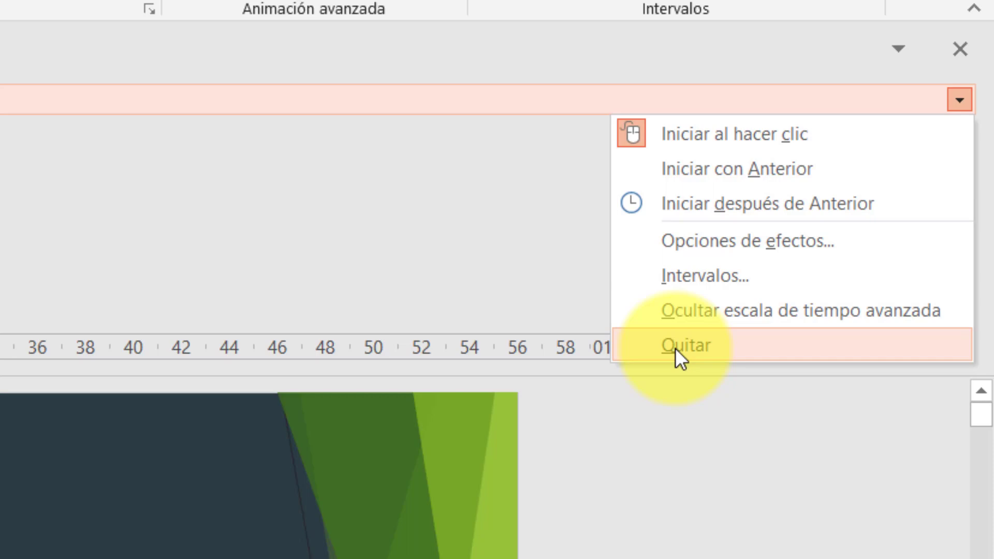
left_click(675, 348)
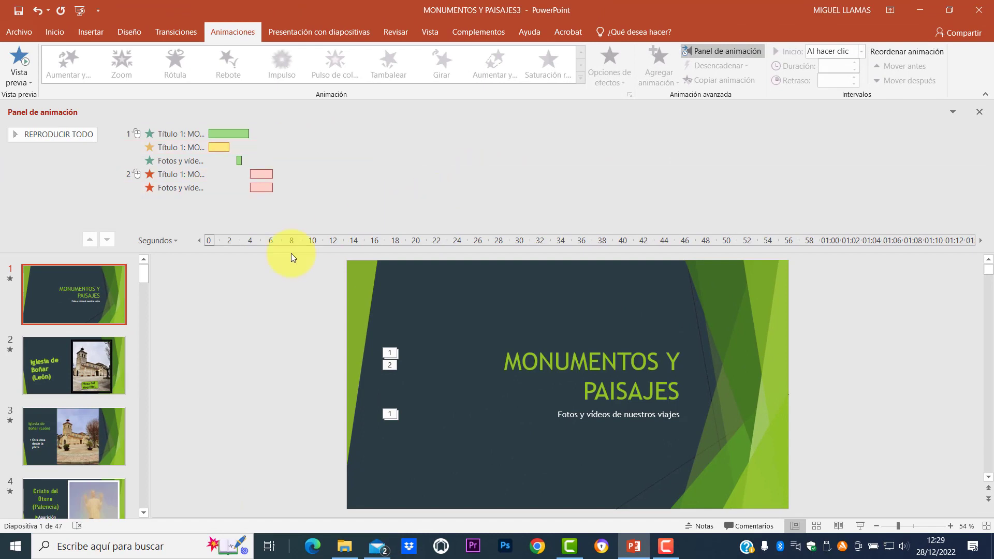
left_click(318, 28)
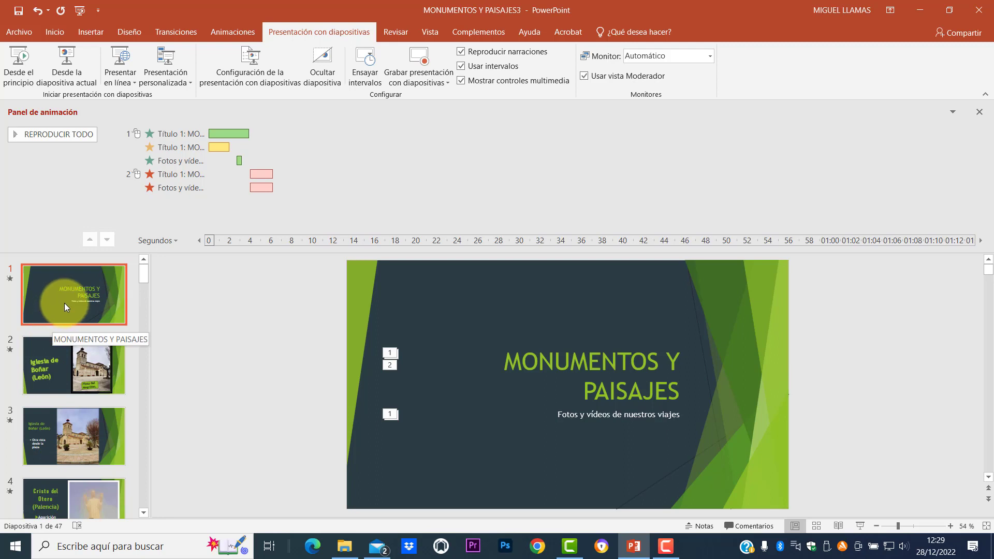
Start the slideshow Desde el principio (F5) to watch the title slide's animations
left_click(19, 63)
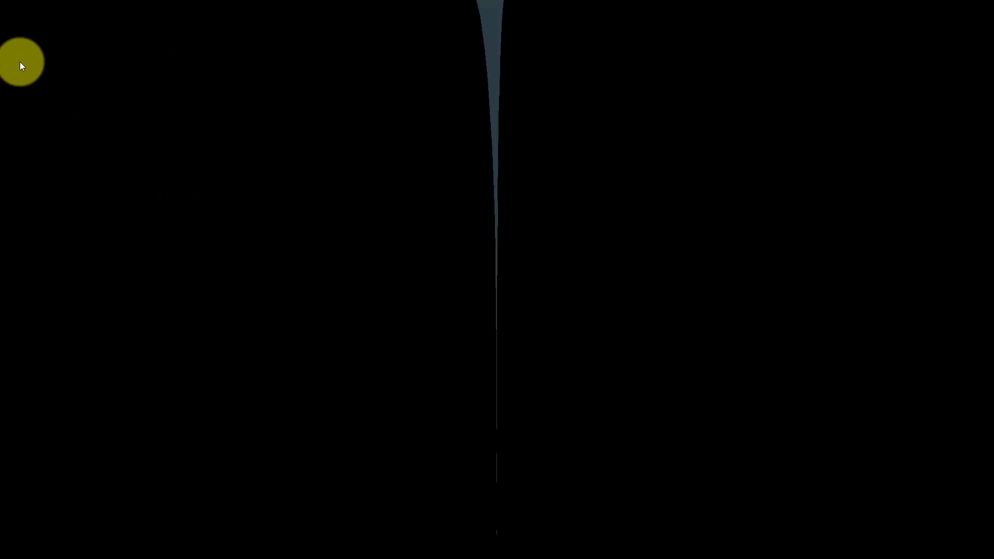